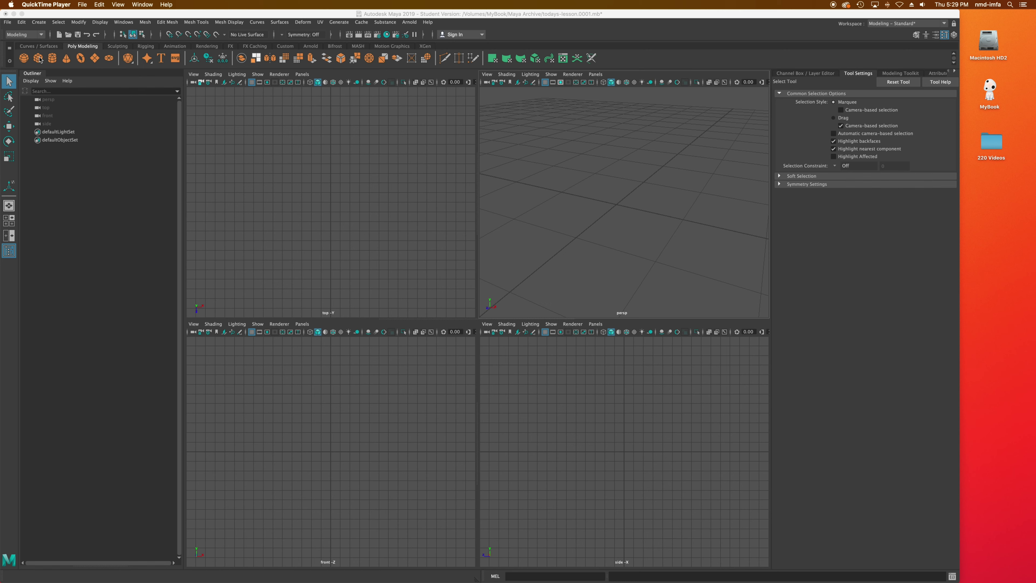
Create a polygon cube at the origin and save the scene as the next incremental version.
click(221, 15)
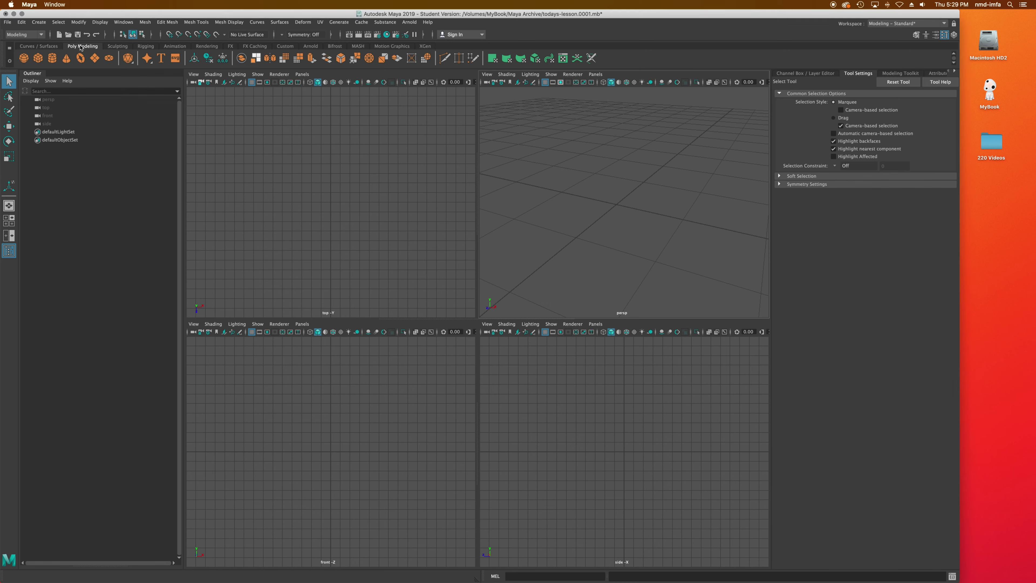
click(38, 58)
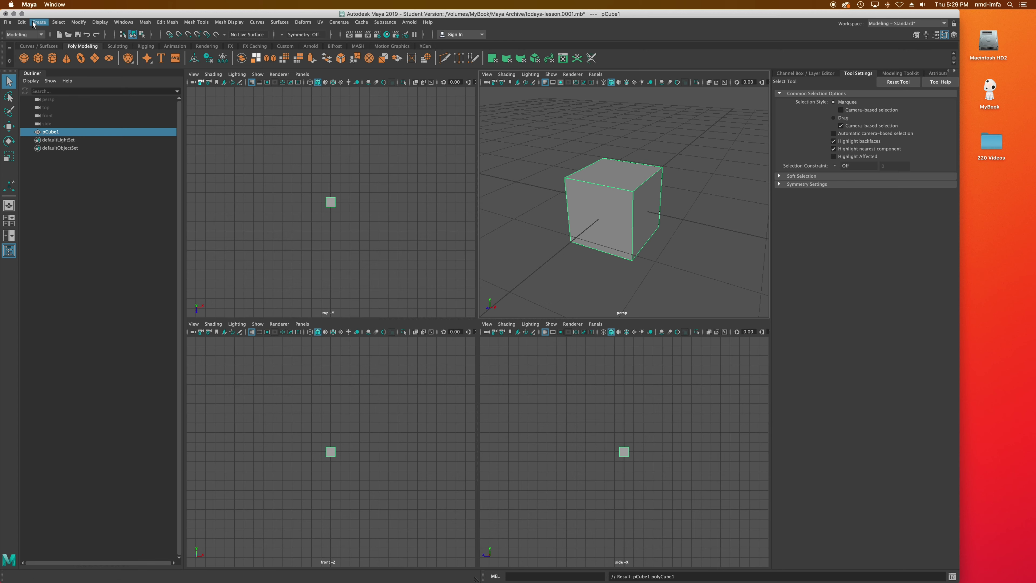
click(8, 23)
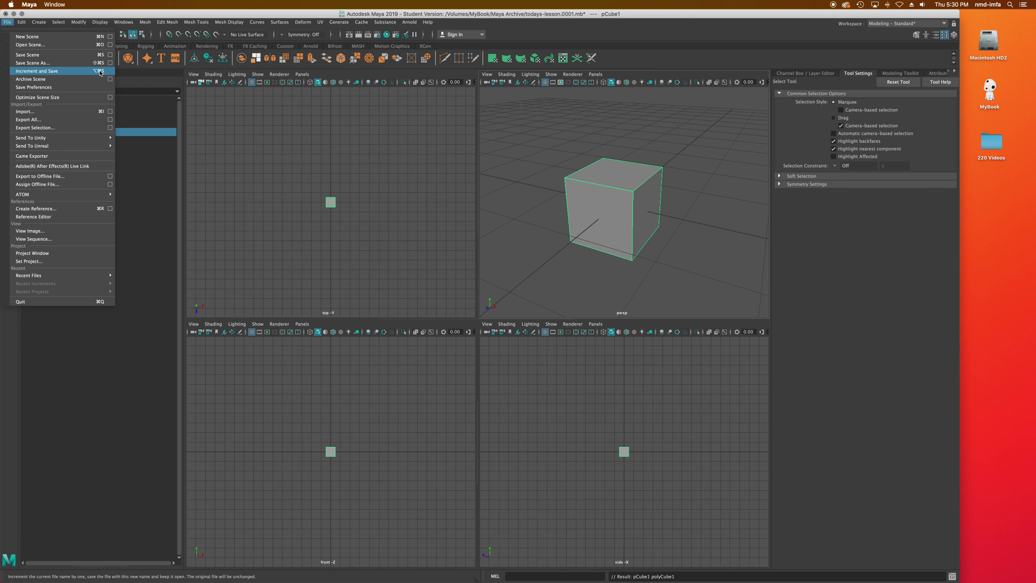
click(608, 123)
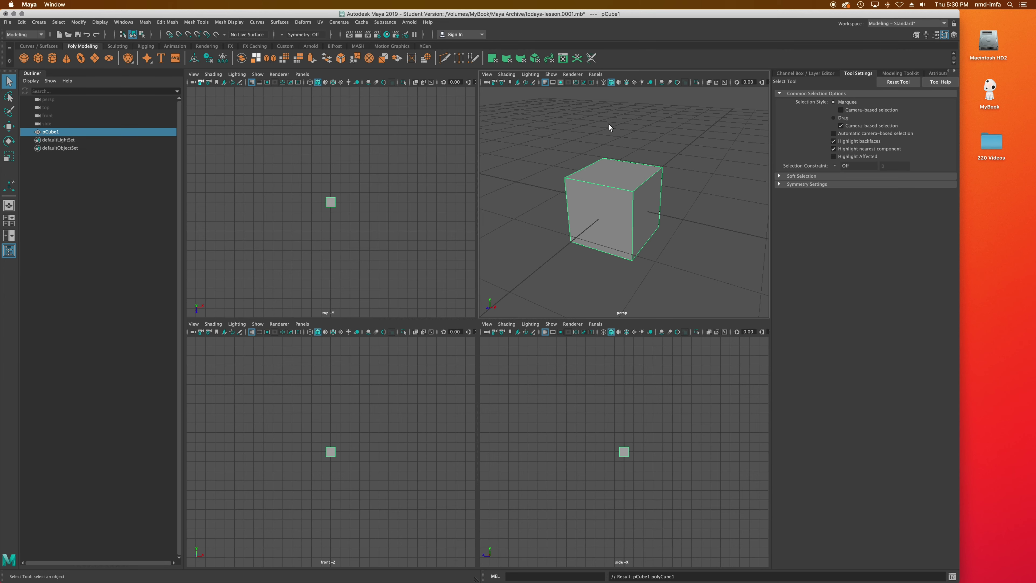
key(ctrl+alt+s)
click(505, 312)
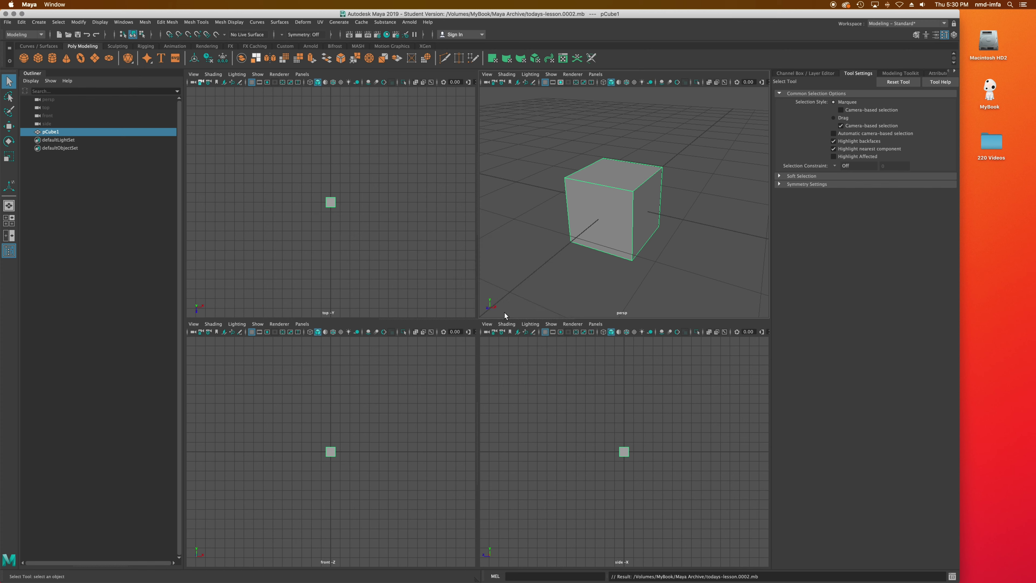
Rotate the cube about -28 degrees around its Y axis and save another incremental version of the scene.
key(w)
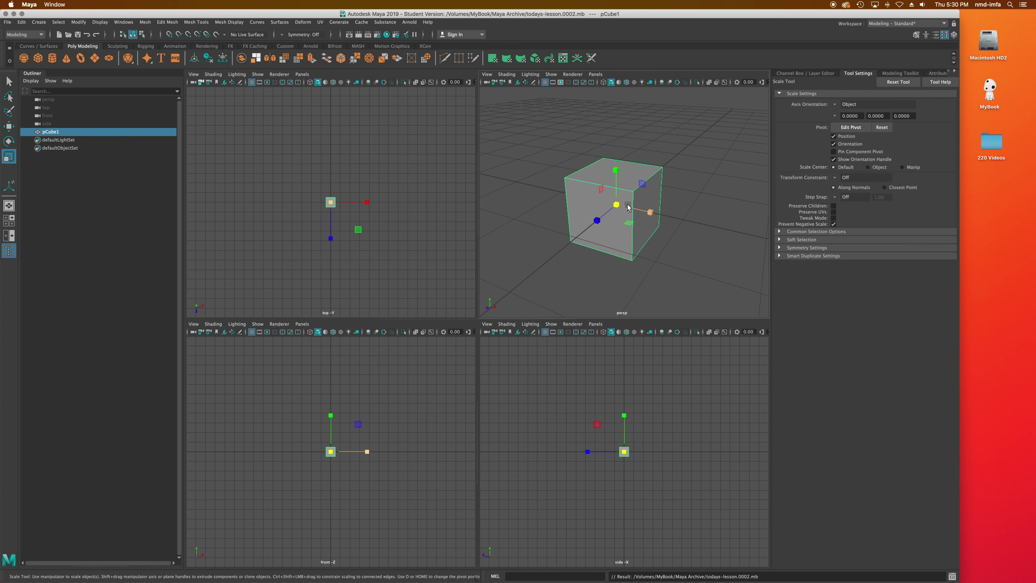
key(e)
drag(619, 223, 600, 221)
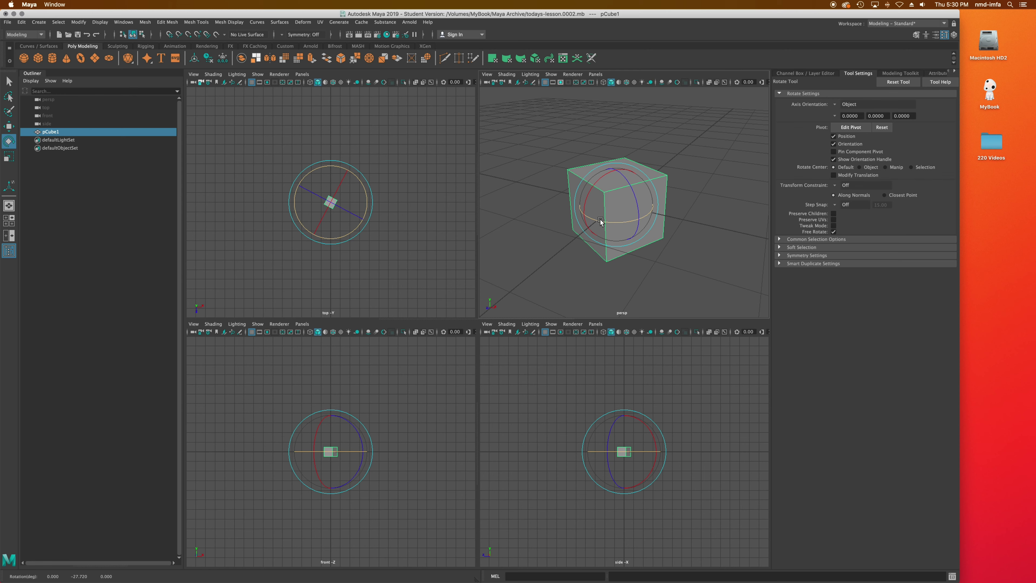
key(ctrl+alt+s)
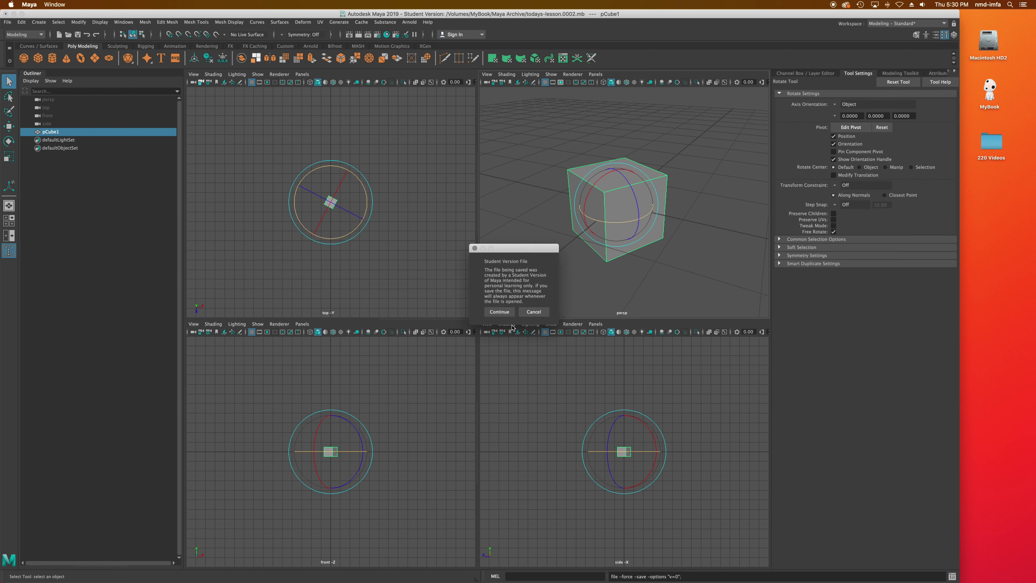
click(501, 313)
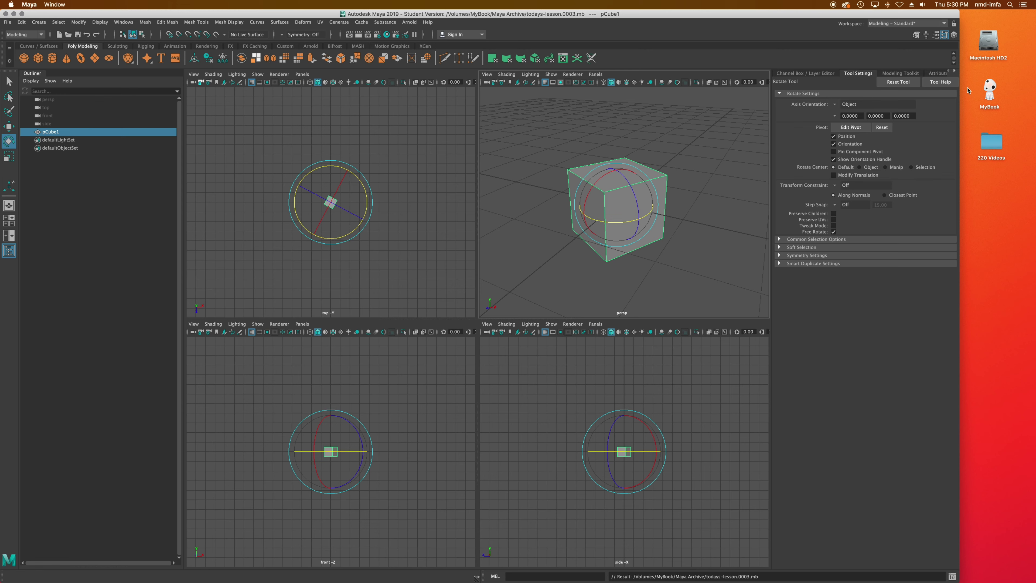
Switch to Finder and examine the saved todays-lesson scene versions in the Maya Archive folder on the MyBook drive.
double_click(989, 91)
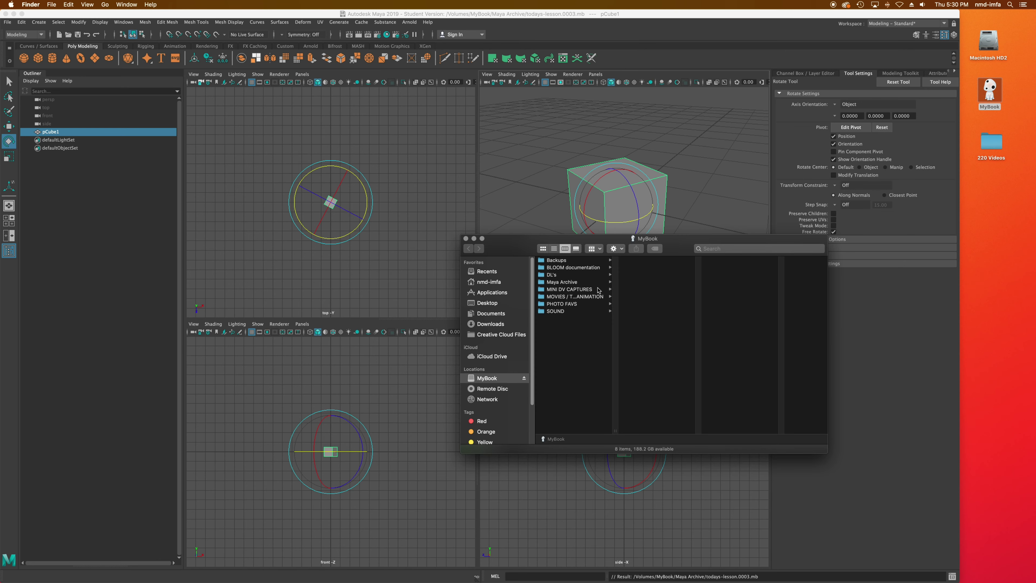
click(574, 283)
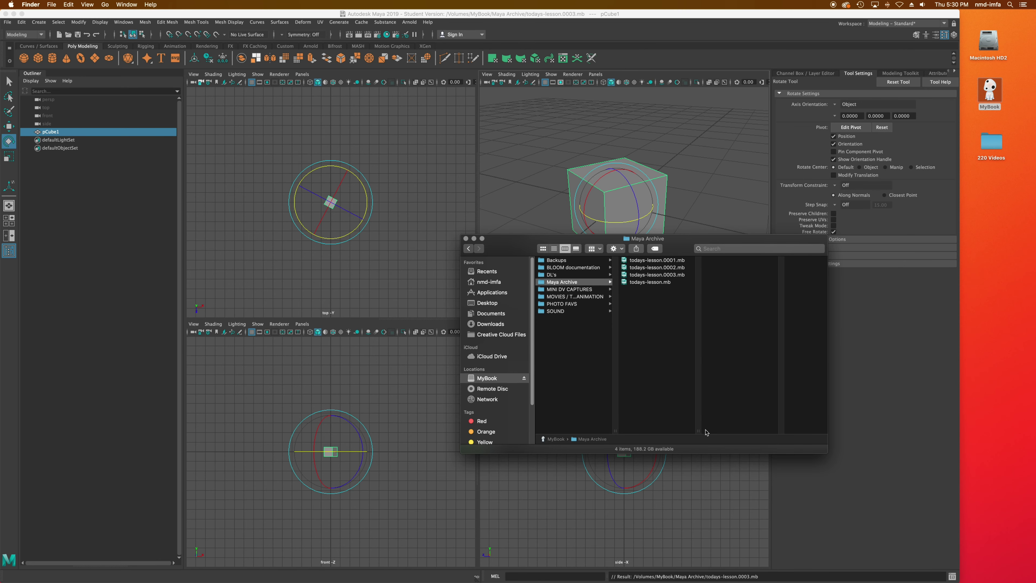
drag(700, 430, 756, 430)
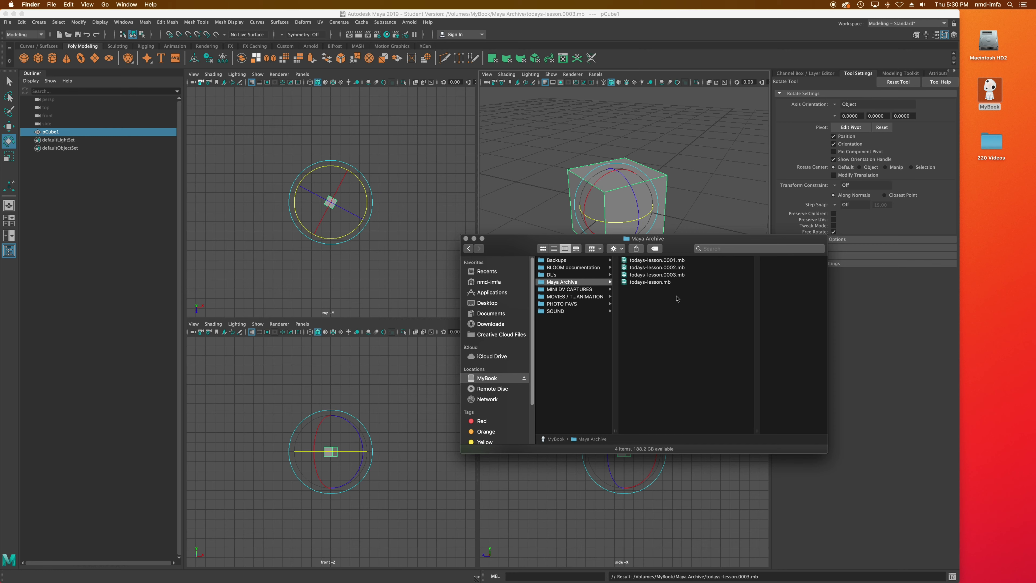
click(665, 281)
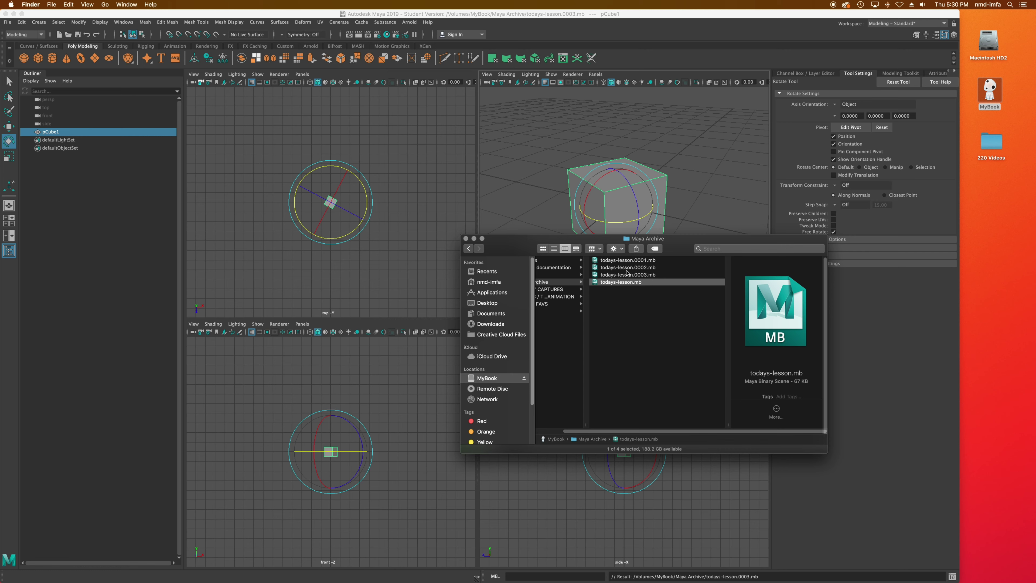
click(643, 267)
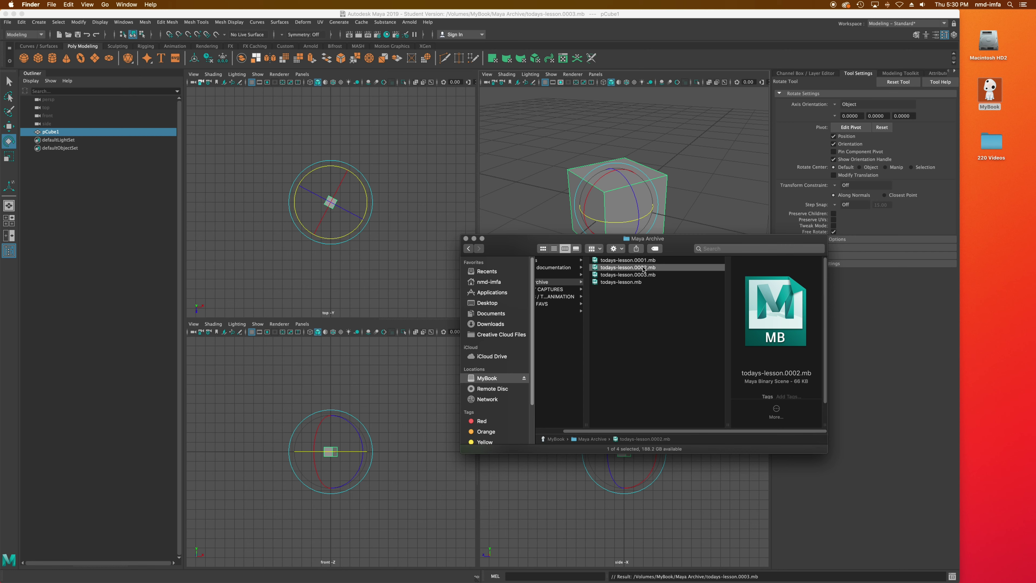
click(644, 261)
click(627, 326)
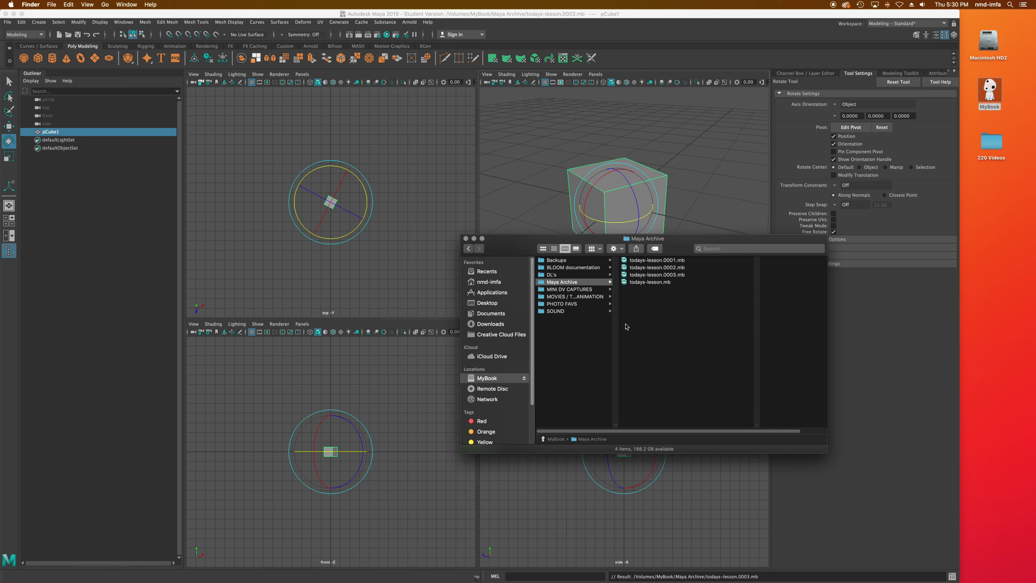
Switch back to Maya and enable AutoSave in the Files/Projects preferences.
click(705, 18)
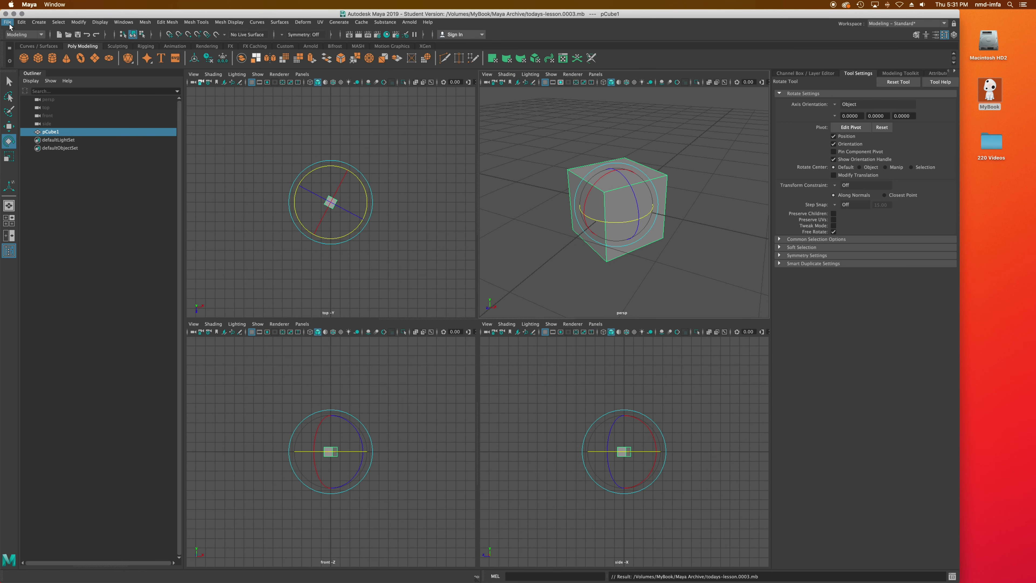
click(123, 23)
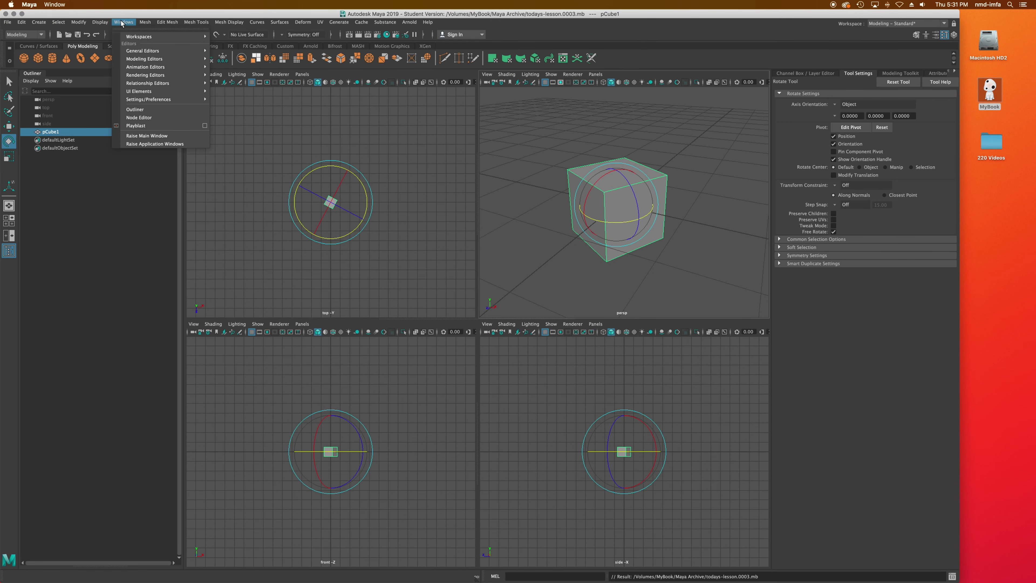
mouse_move(146, 65)
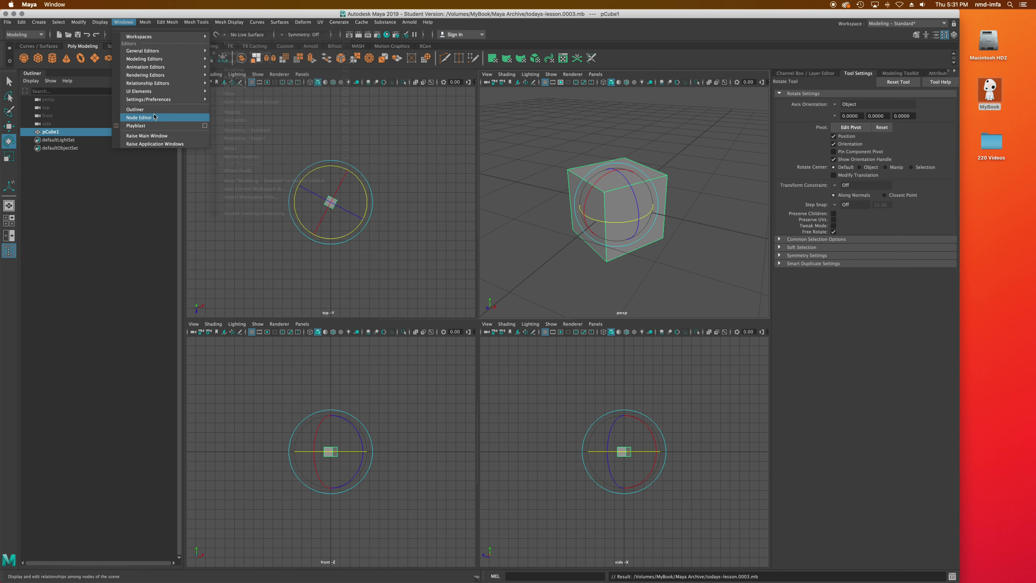
mouse_move(192, 100)
click(224, 104)
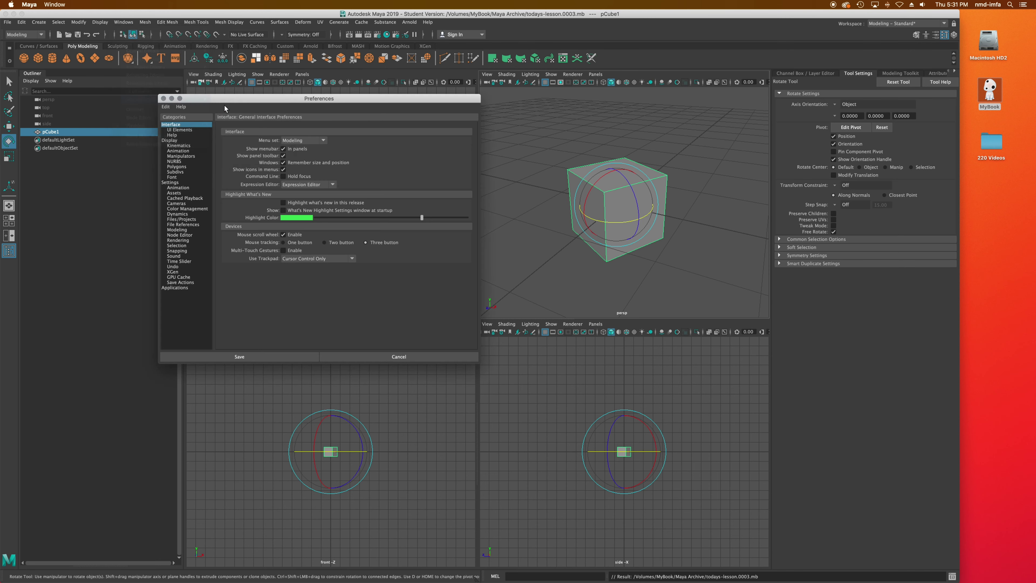
click(180, 183)
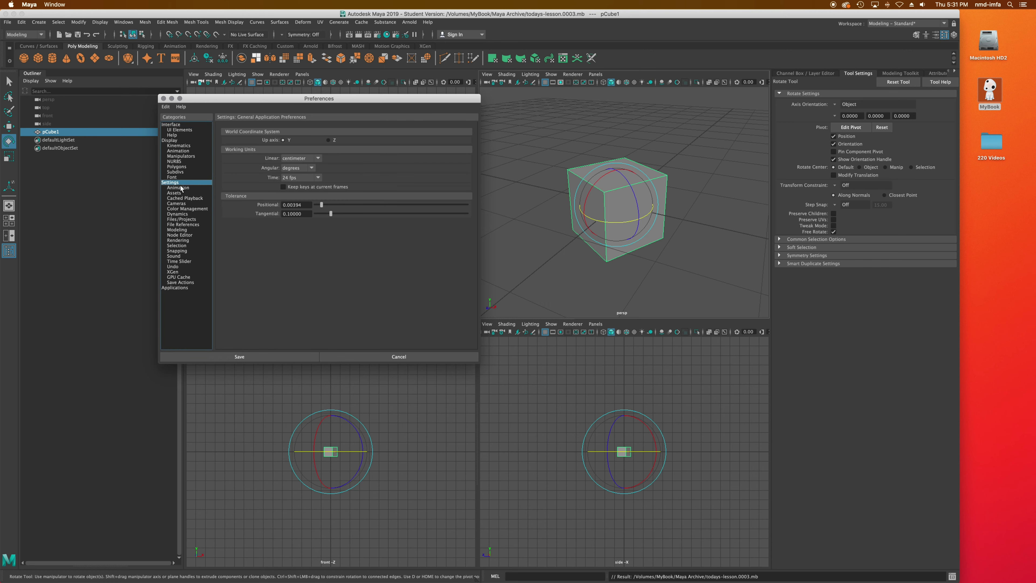
click(182, 220)
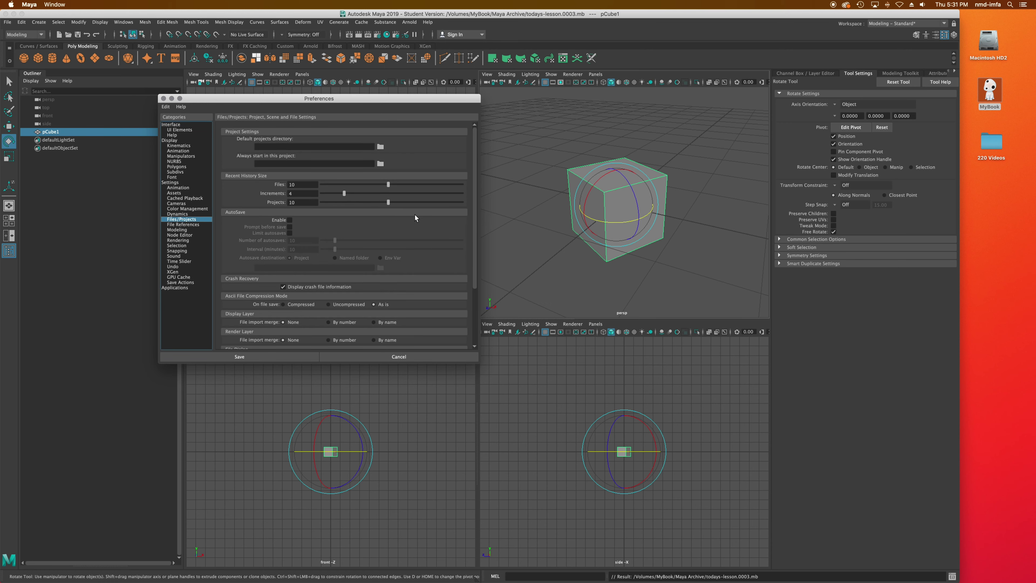
click(290, 220)
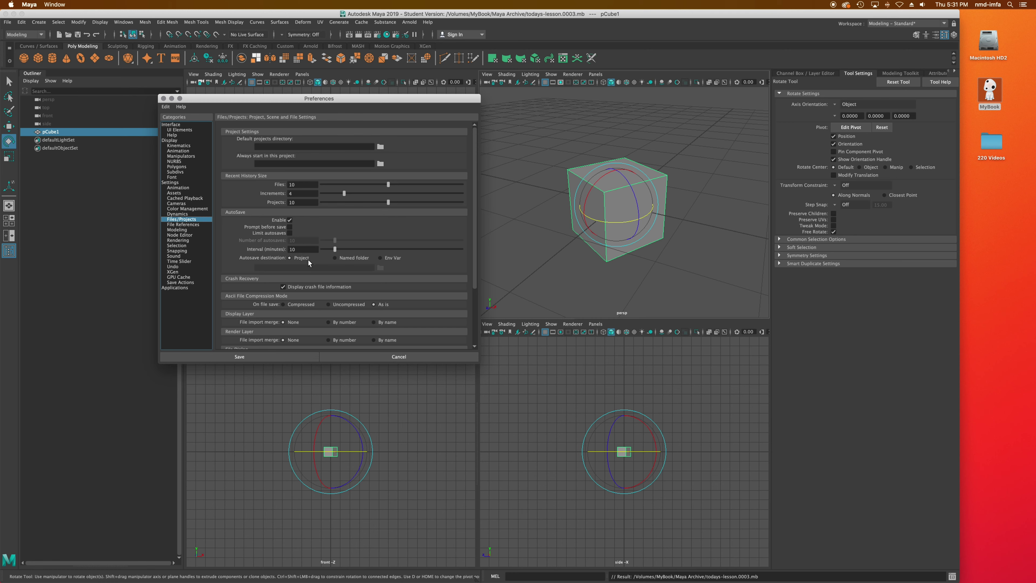
Set the autosave destination to the named folder /Volumes/MyBook/Maya Archive and save the preferences.
click(335, 257)
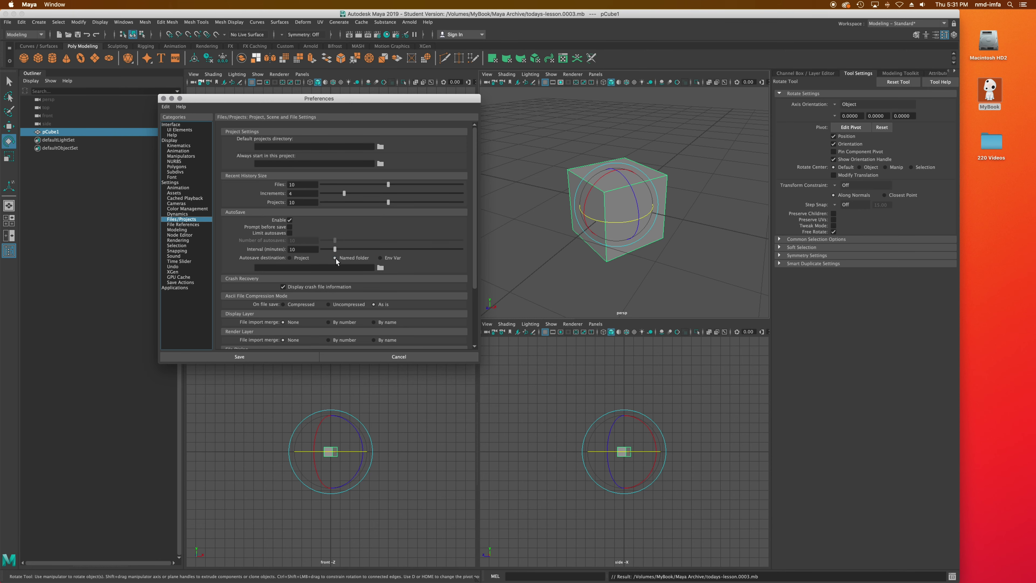
click(380, 268)
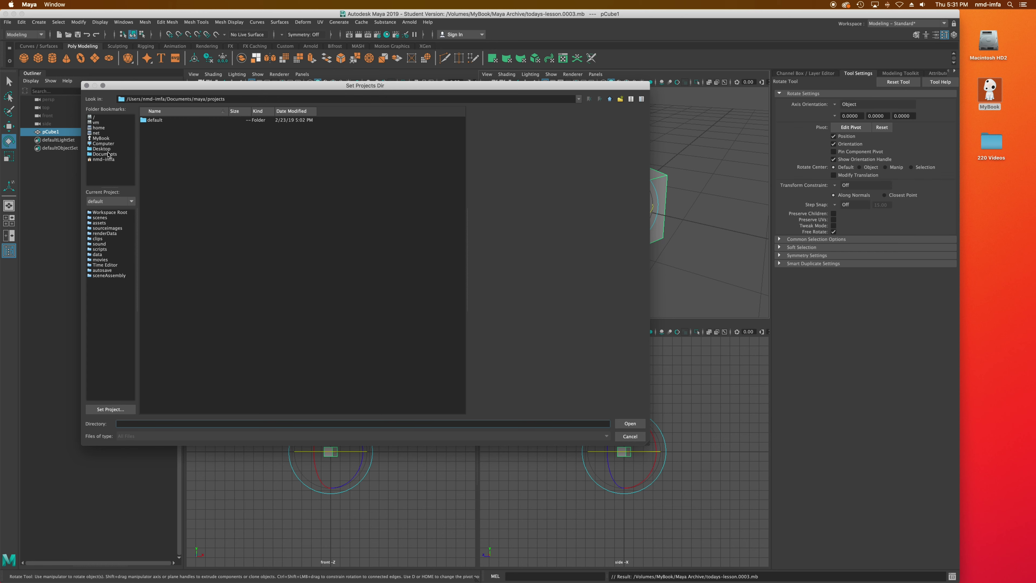
click(102, 139)
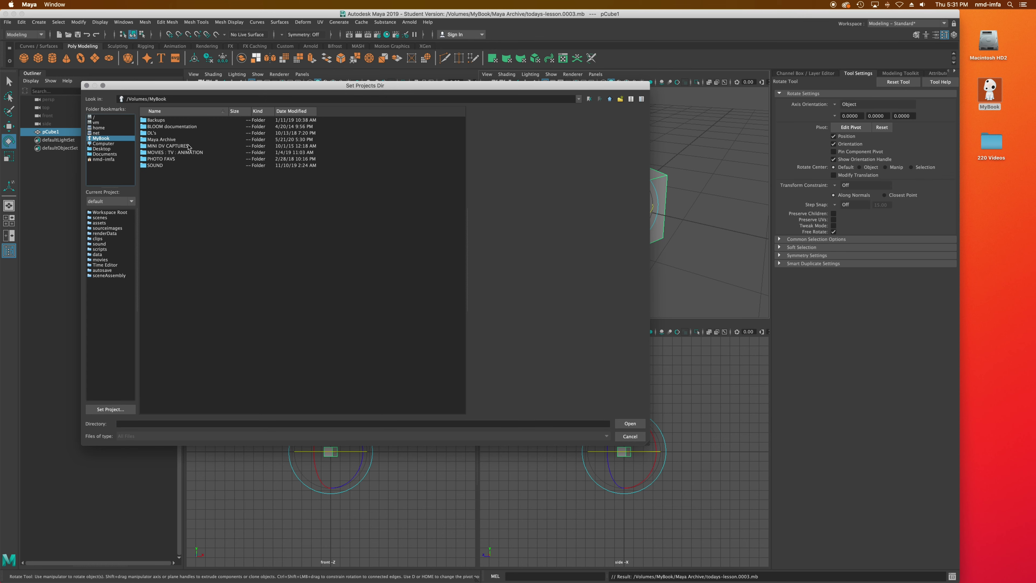
click(169, 140)
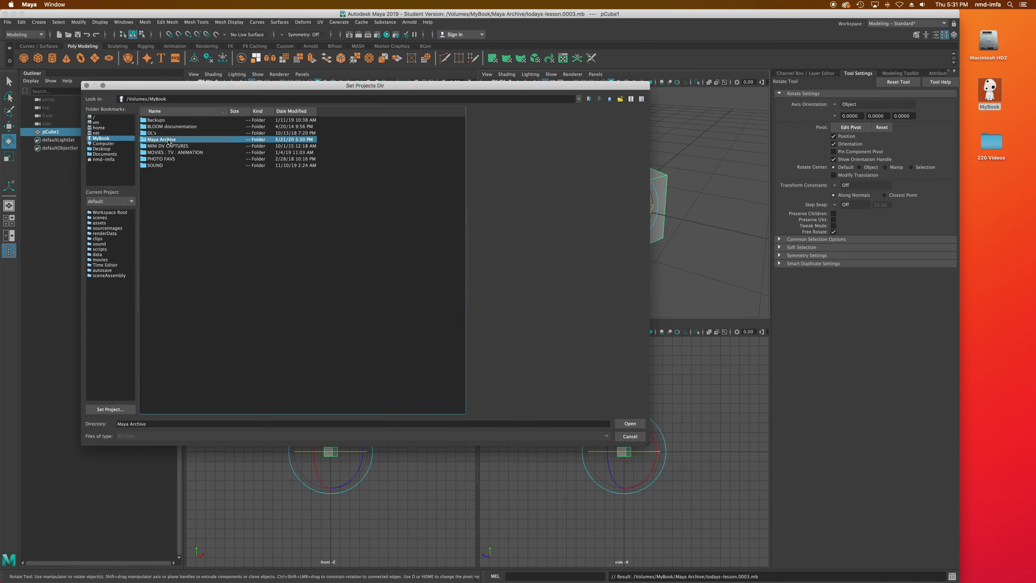
click(631, 424)
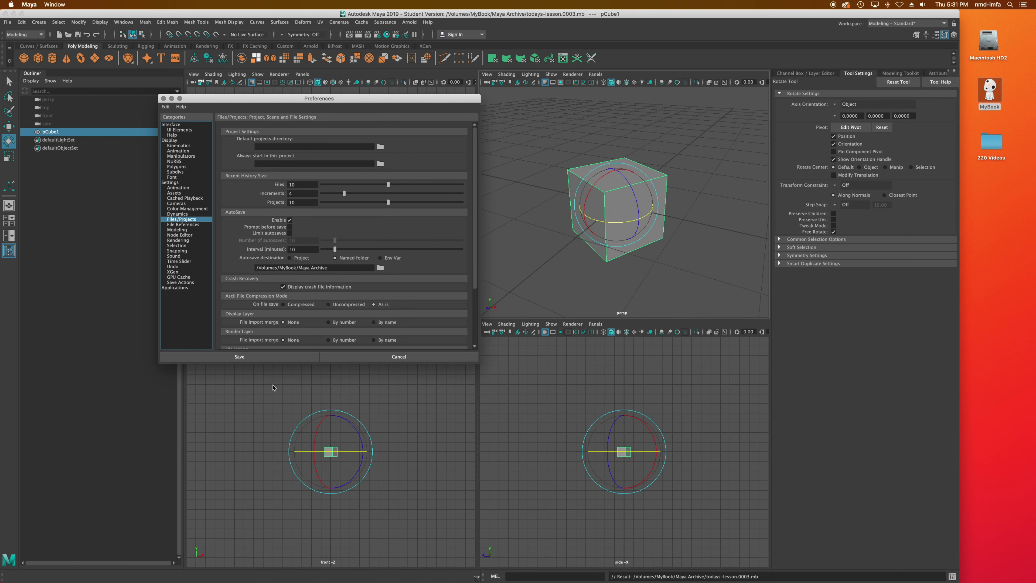
click(281, 357)
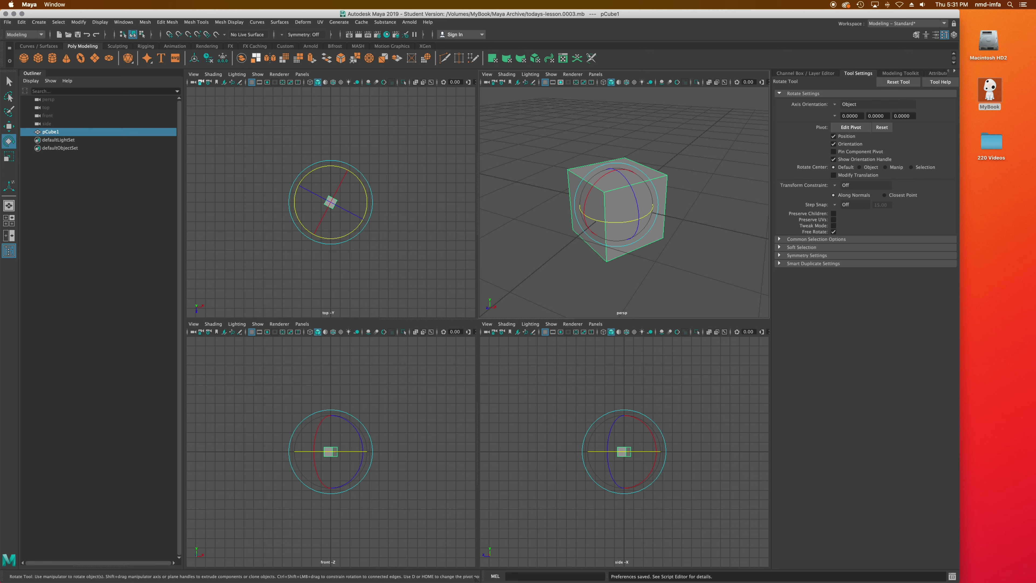
Switch to Firefox and read the Autodesk help page "Autosave a file", then hide the browser.
key(super+Tab)
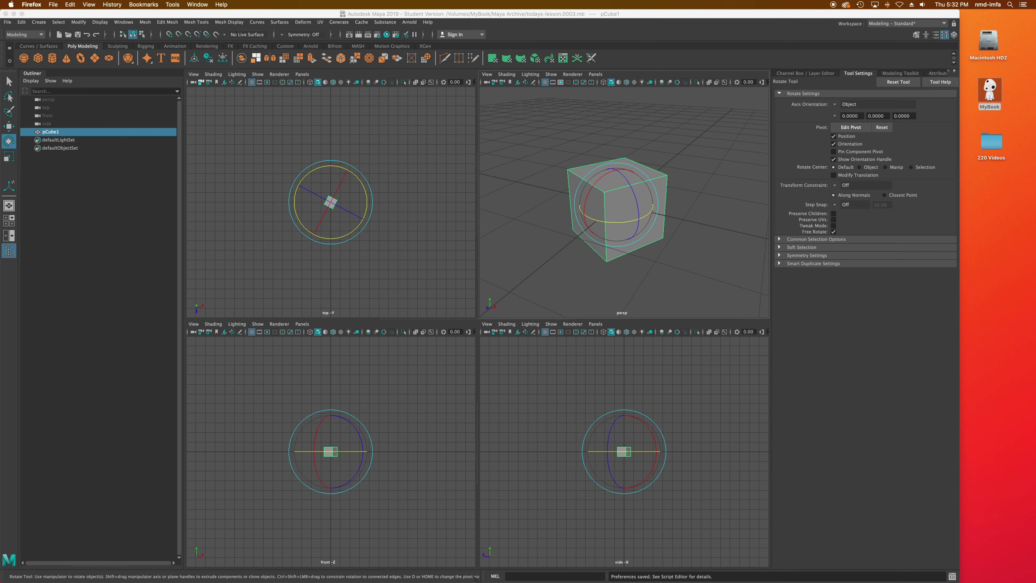
drag(1035, 220, 394, 148)
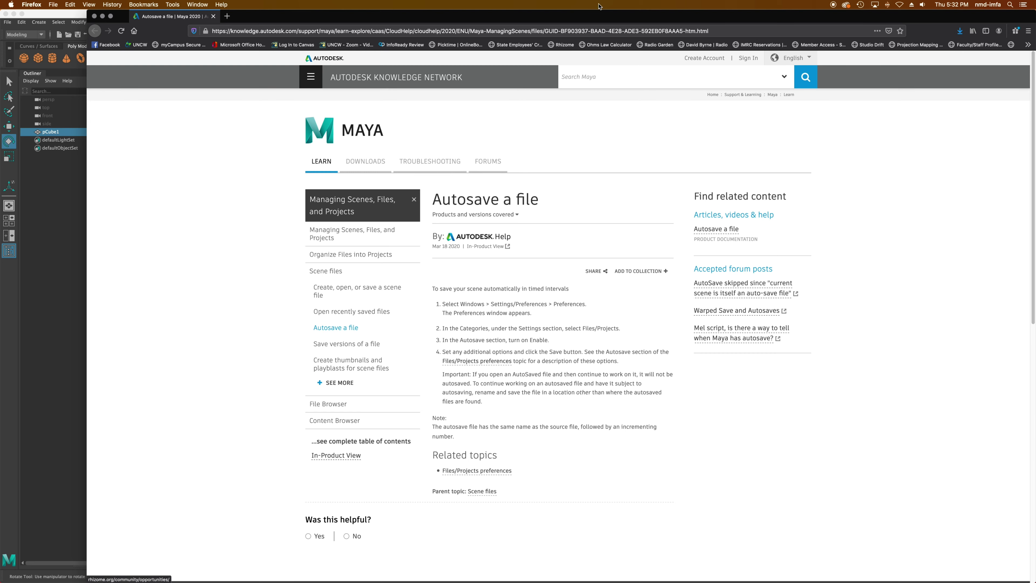
drag(626, 19, 575, 17)
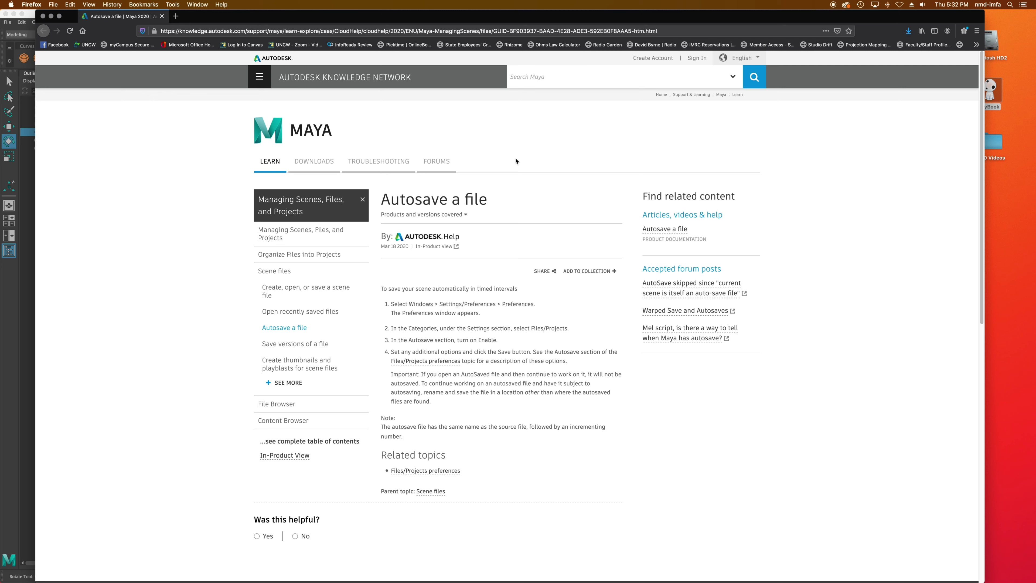
key(super+h)
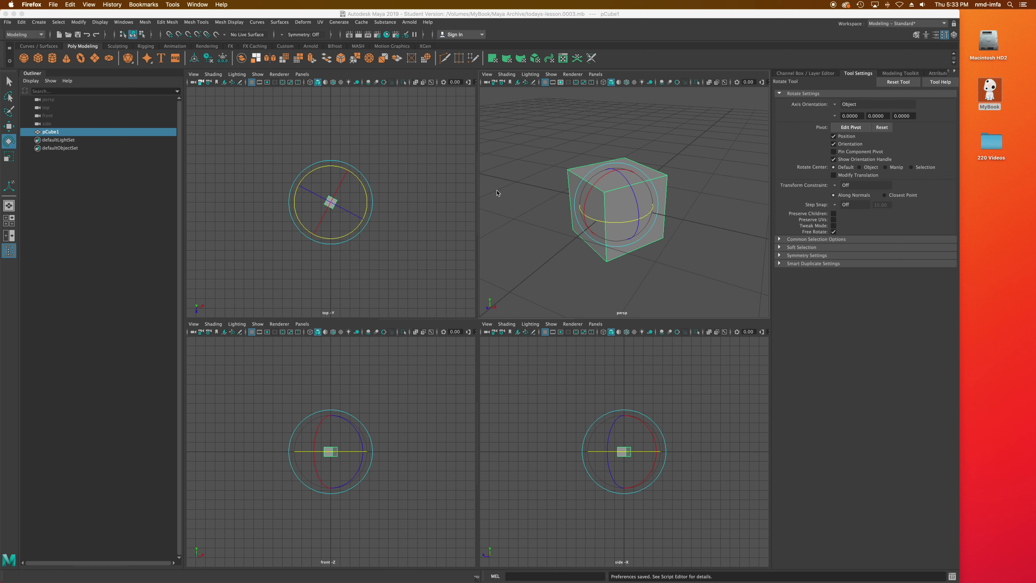
Open the option settings of the Extrude command in Maya, then reposition and enlarge the options window.
click(185, 15)
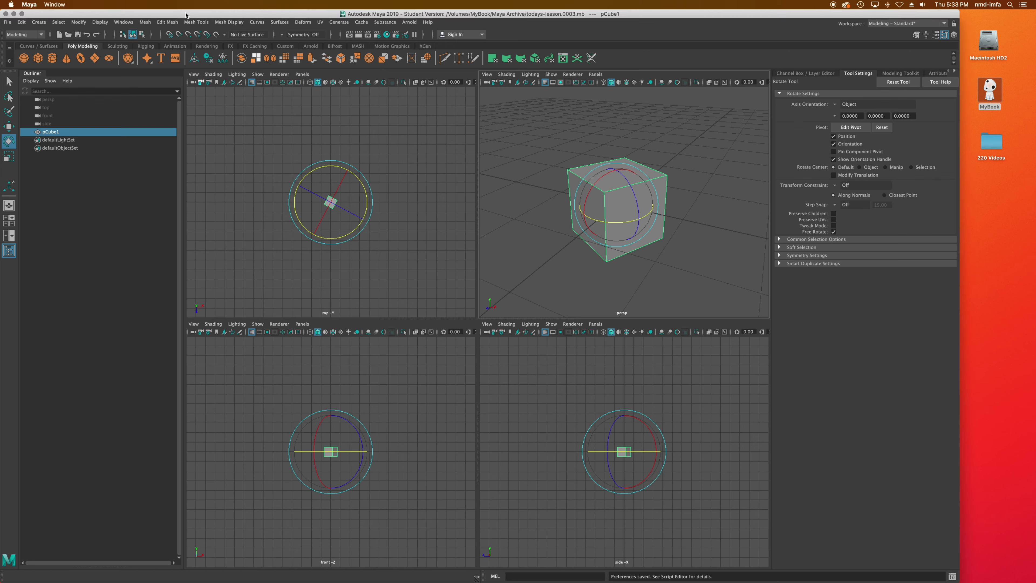
click(174, 24)
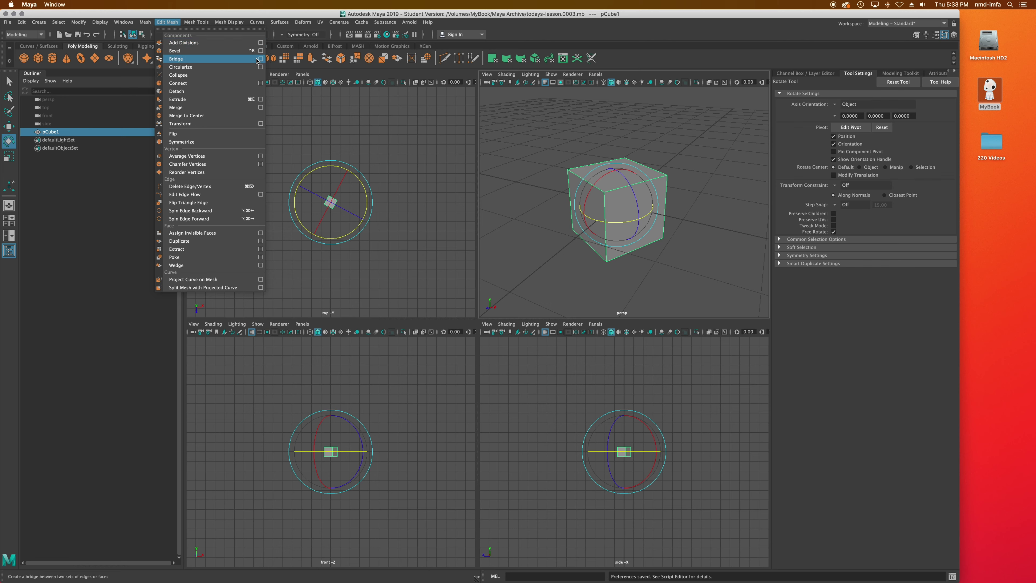
click(261, 100)
drag(326, 91, 361, 158)
drag(474, 294, 482, 317)
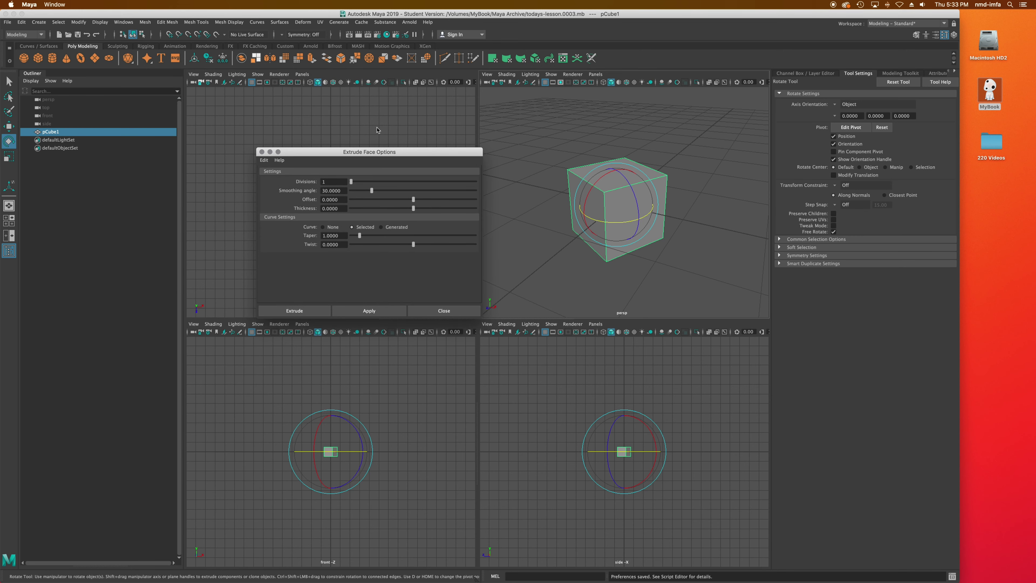
Close the Extrude options, then open the option settings of Save Scene As, enlarge them for viewing and close them.
click(262, 152)
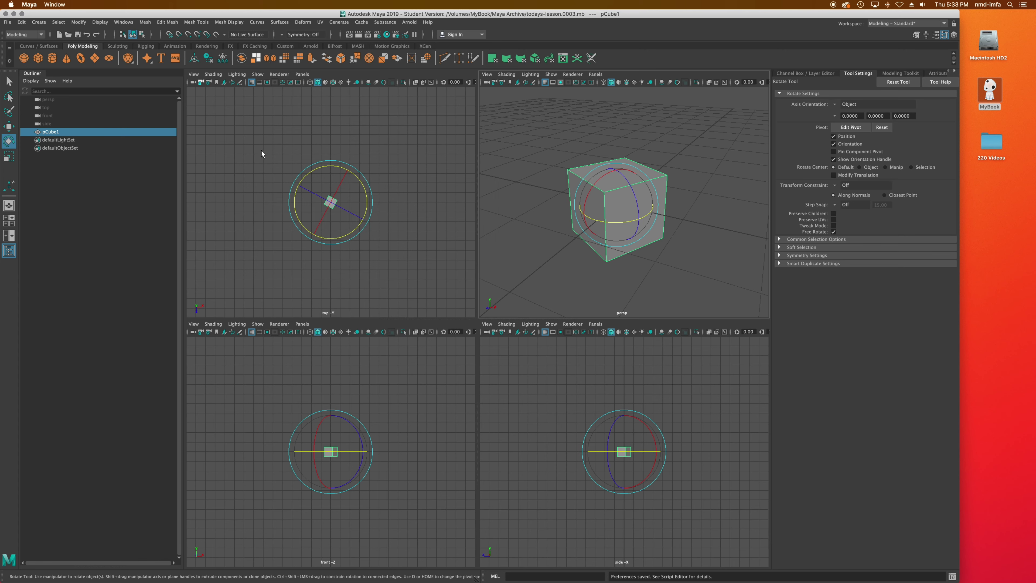
click(209, 22)
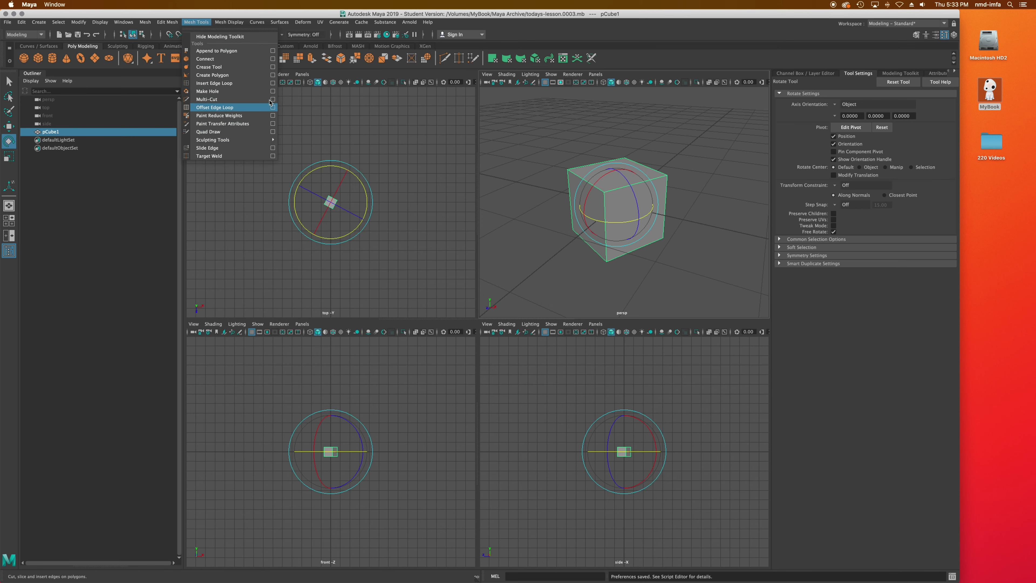
mouse_move(24, 24)
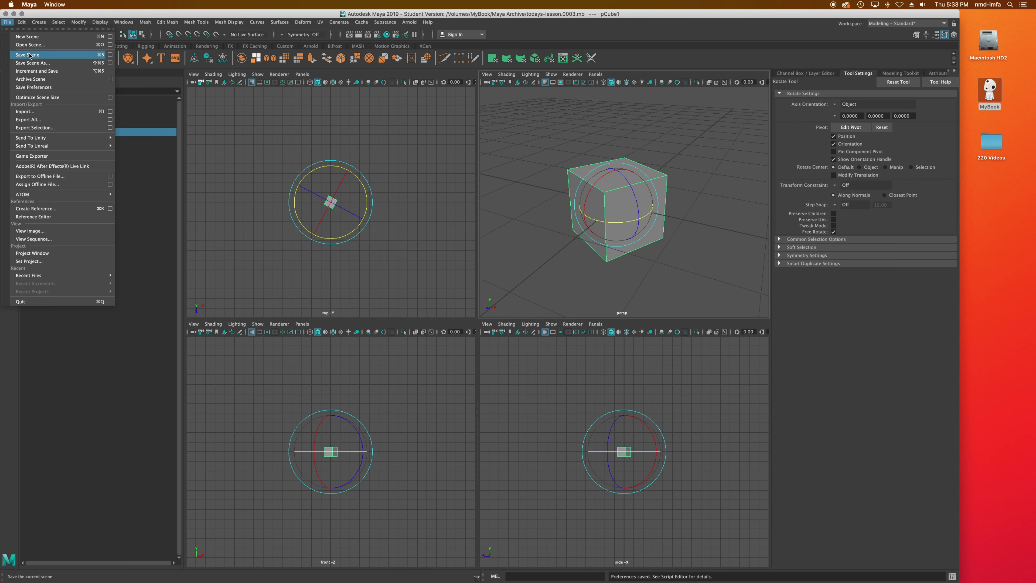
click(110, 62)
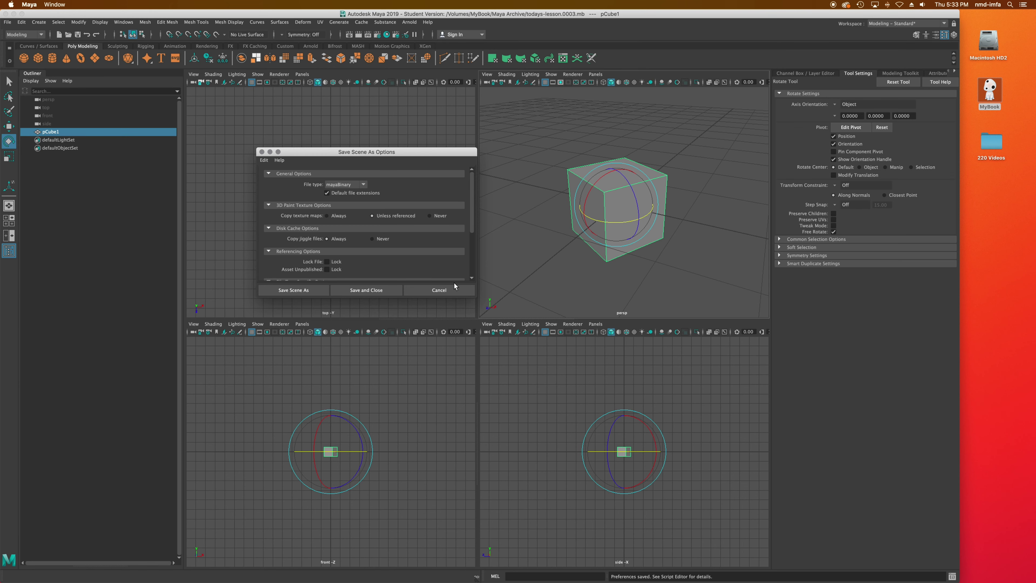
drag(477, 298, 506, 445)
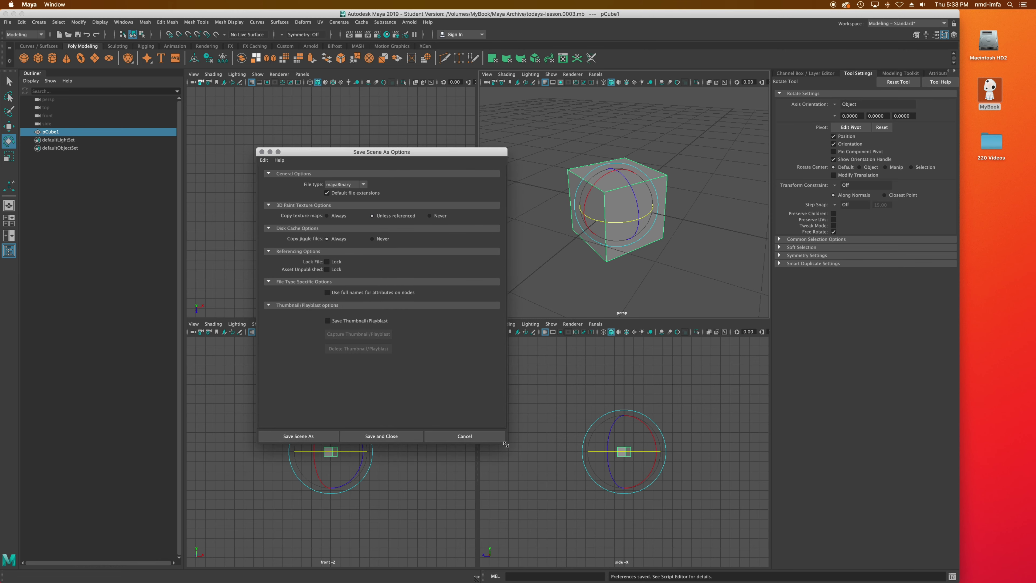
click(263, 152)
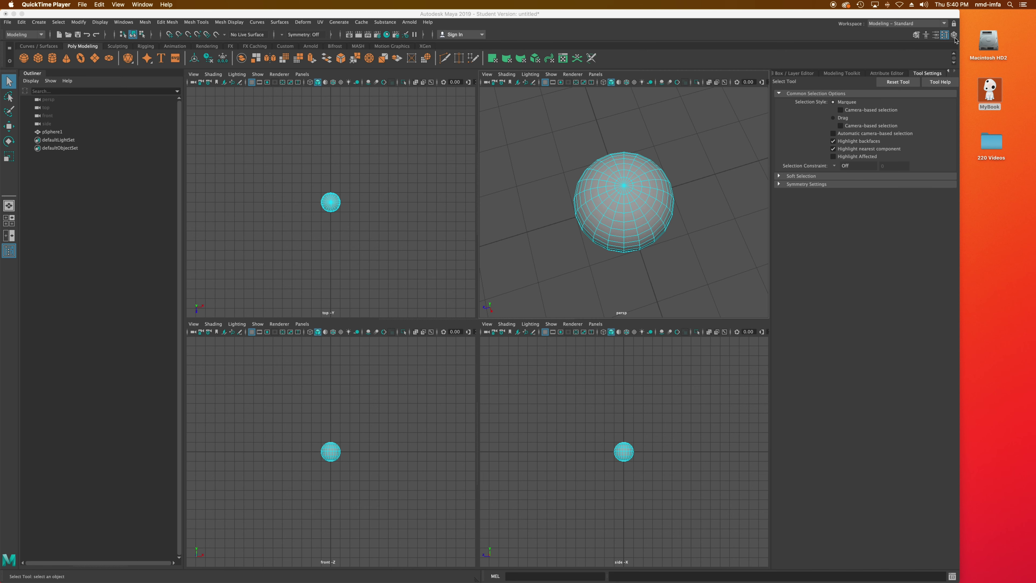
Undock the Tool Settings into a floating window, hide and reshow it, and dock it back beside the Attribute Editor.
click(945, 36)
click(945, 36)
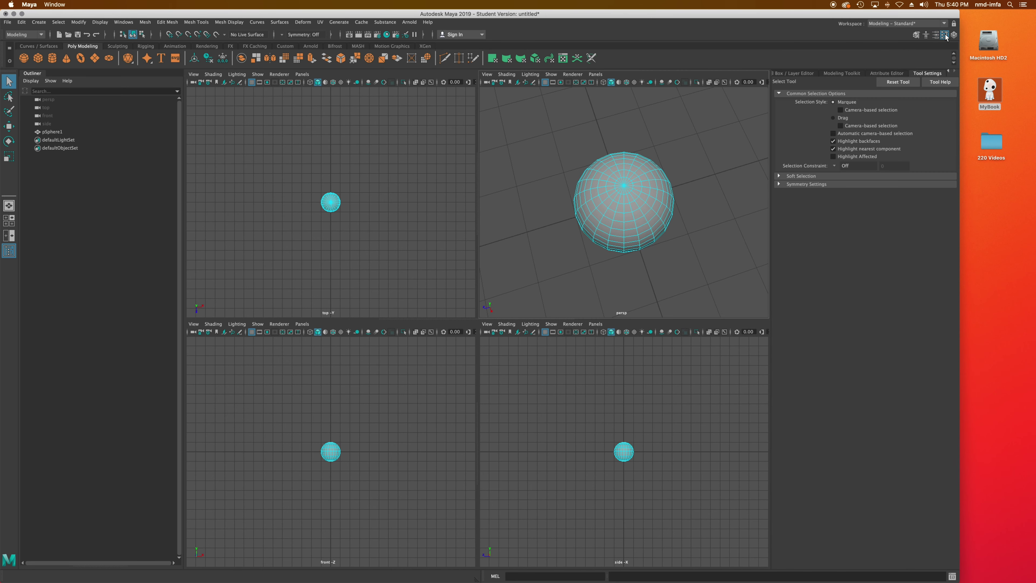
drag(923, 74, 505, 131)
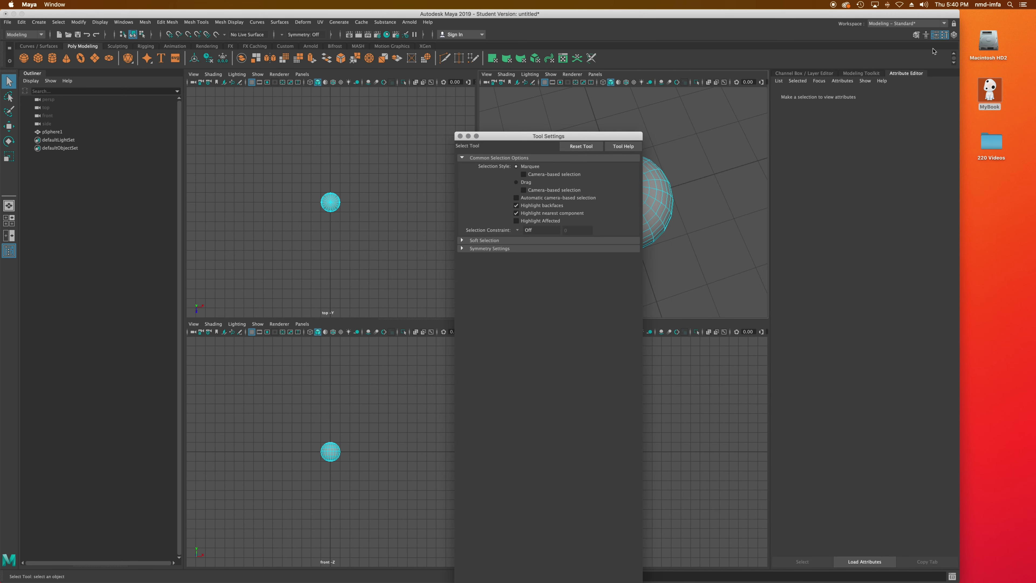
click(945, 36)
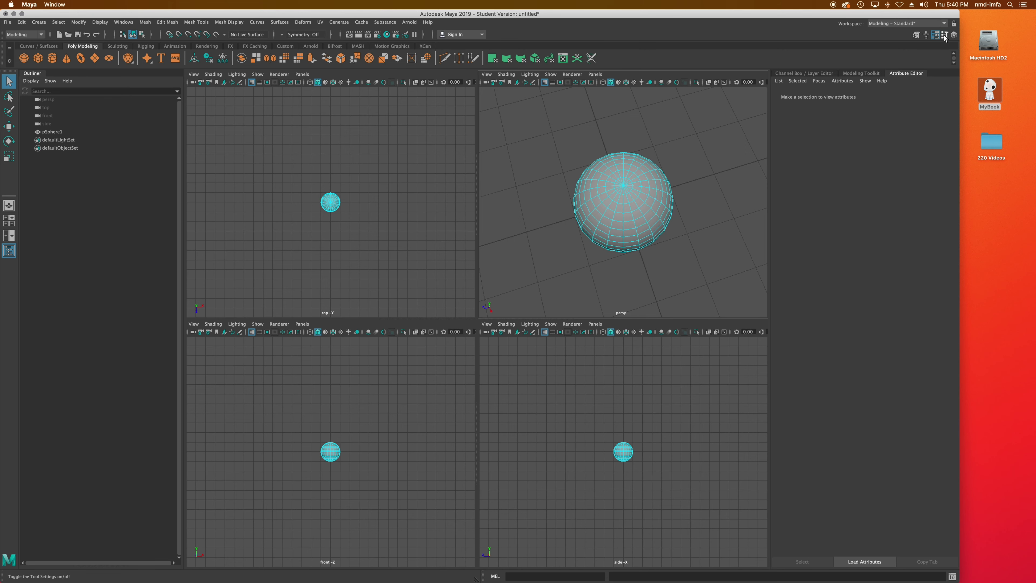
click(945, 37)
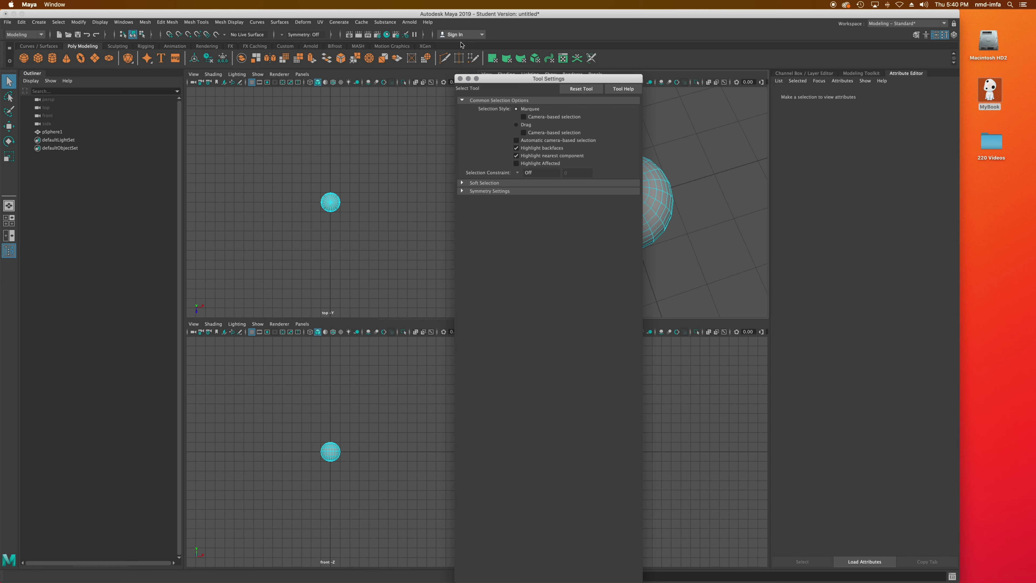
drag(499, 77, 896, 75)
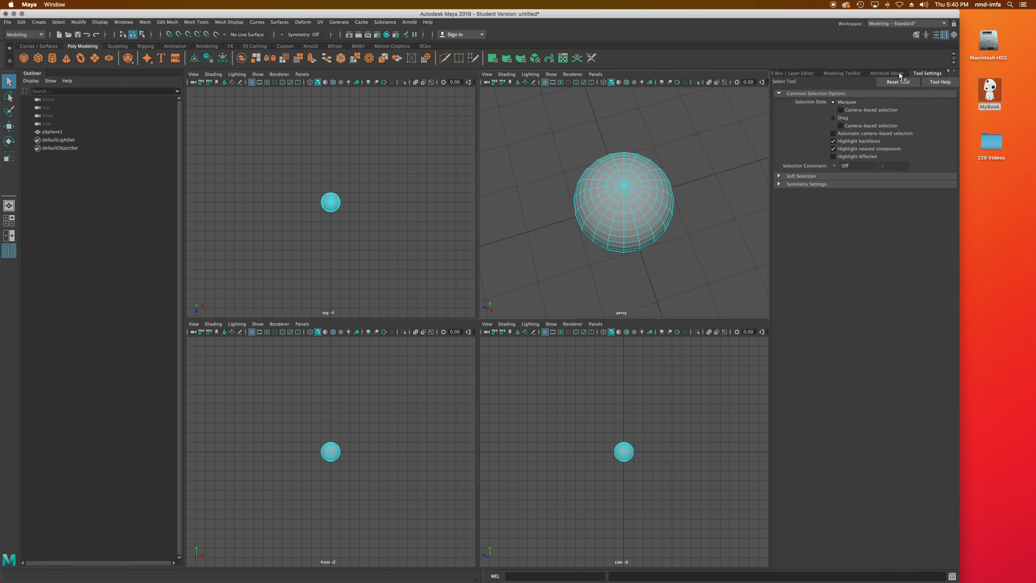
View the Attribute Editor and the Modeling Toolkit, then bring the Tool Settings back.
click(899, 72)
click(860, 72)
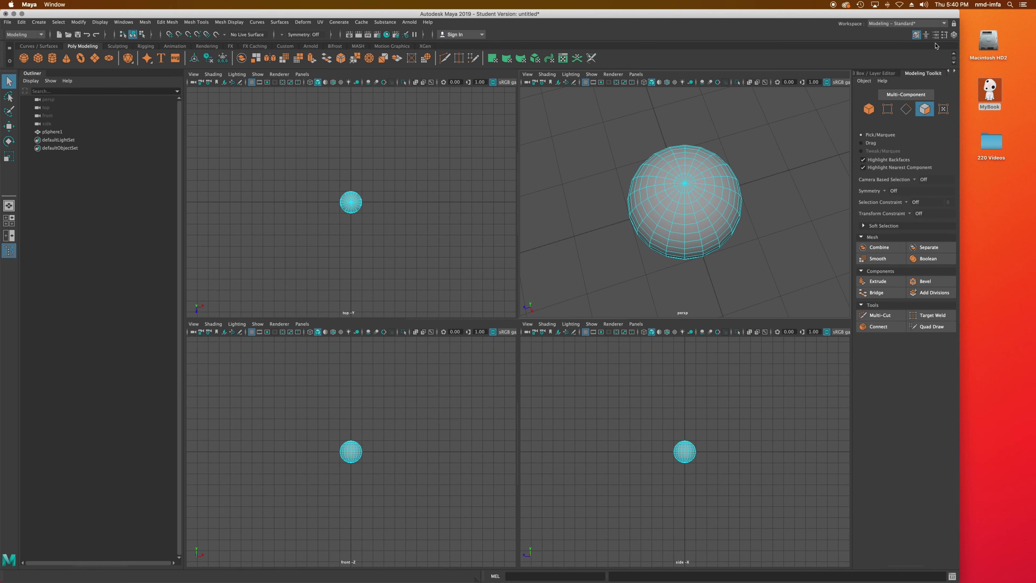
click(945, 36)
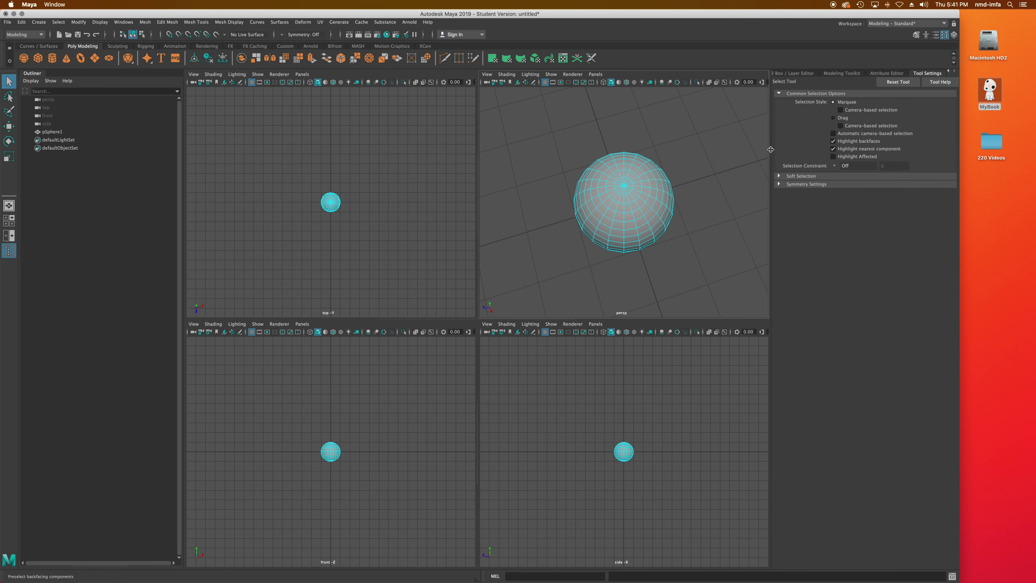
Enable camera-based selection for both the Marquee and Drag styles, with Marquee as the selection style.
click(841, 110)
click(840, 126)
click(833, 102)
Marquee-select a ring of faces around the sphere's pole in the perspective view, then clear the selection.
alt+drag(695, 178, 675, 196)
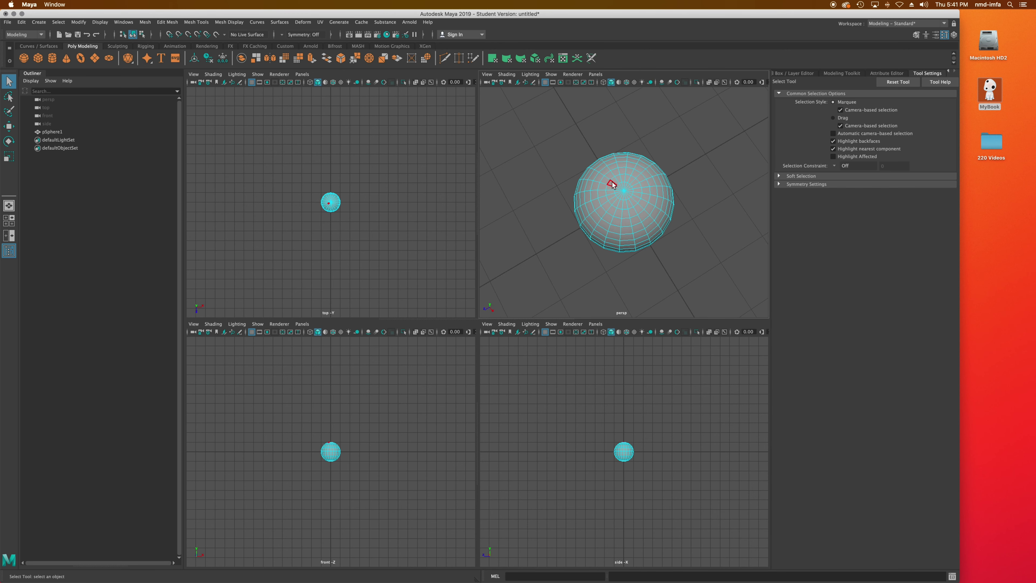
drag(614, 182, 635, 203)
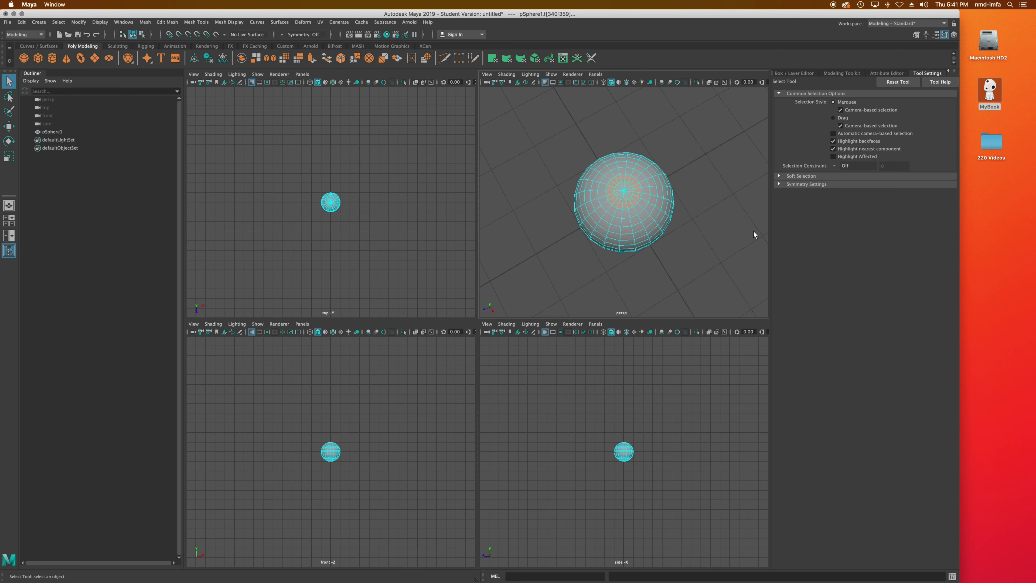
alt+drag(697, 257, 674, 264)
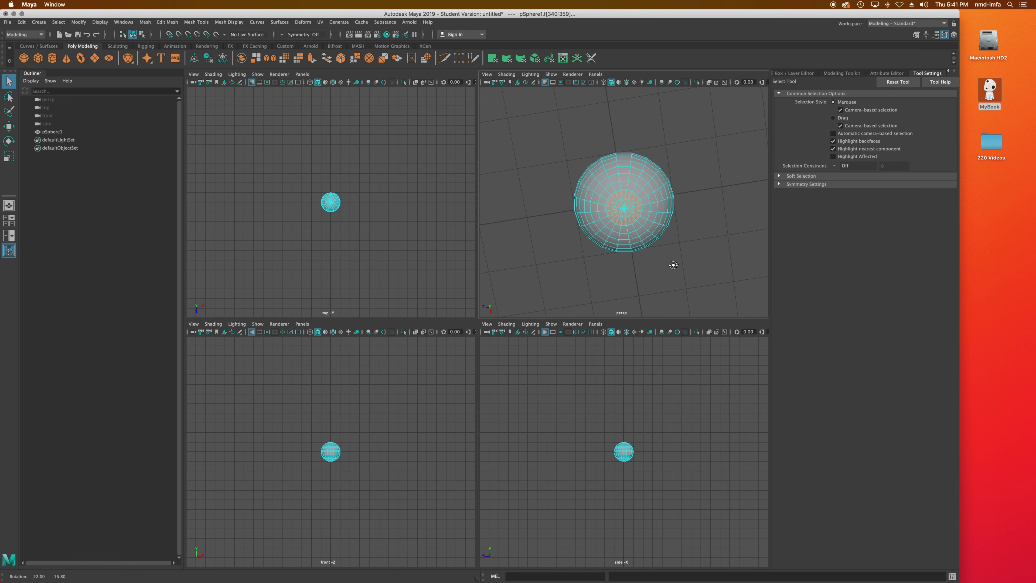
scroll(621, 219, up, 3)
scroll(621, 223, up, 2)
click(740, 194)
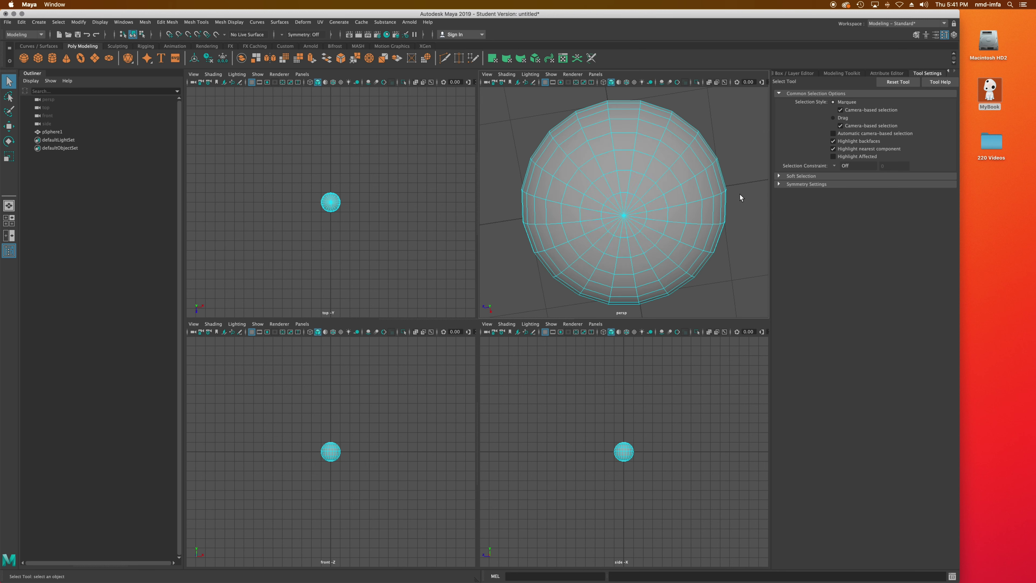
Select a triangular face at the sphere's pole in face mode and add several neighbouring faces one by one.
right_drag(607, 203, 608, 223)
click(618, 203)
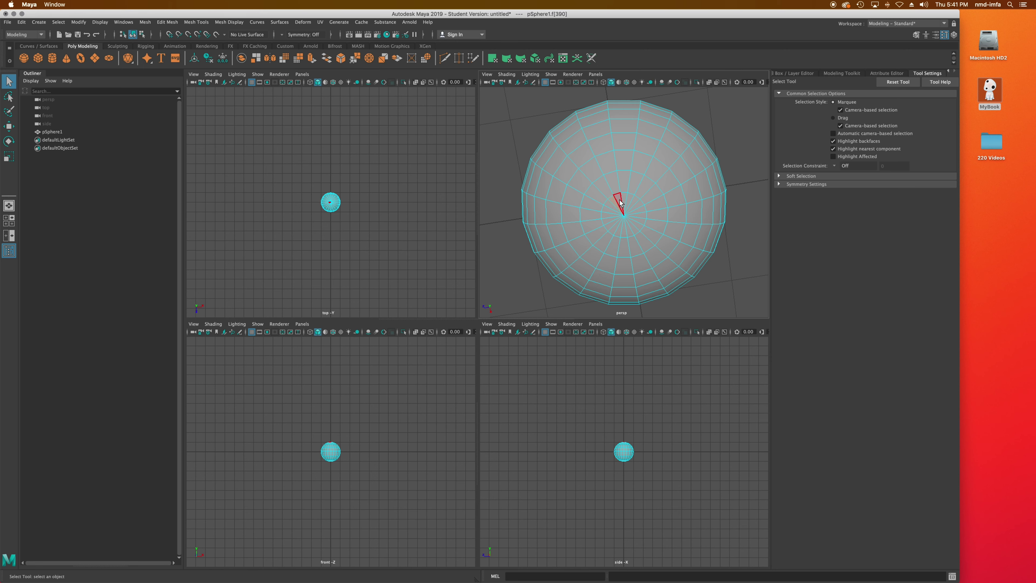
shift+click(621, 201)
shift+click(630, 204)
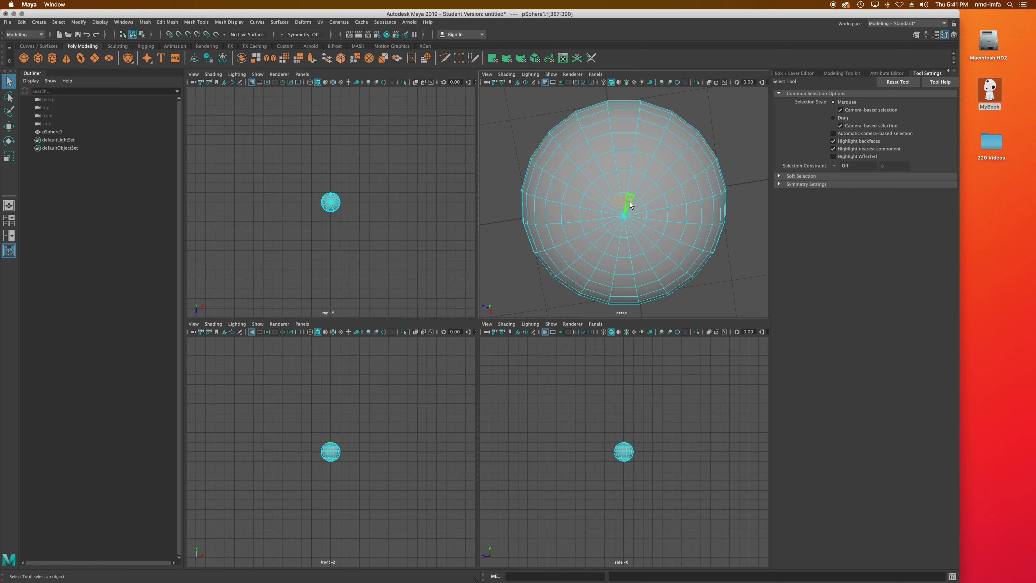
shift+click(628, 208)
shift+click(639, 215)
Clear the single-face selection and marquee-select the faces around the sphere's pole.
click(732, 201)
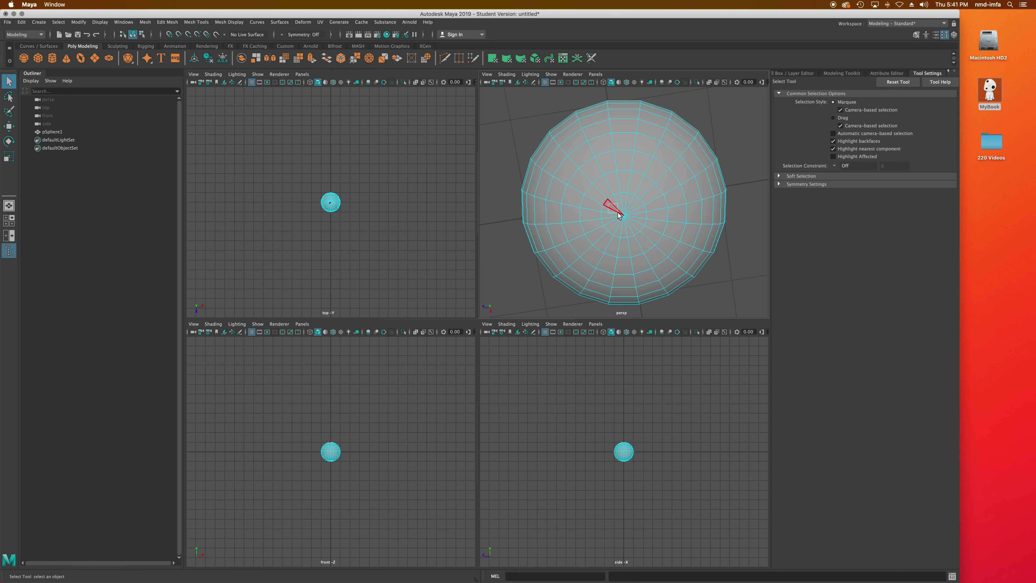
drag(608, 204, 640, 229)
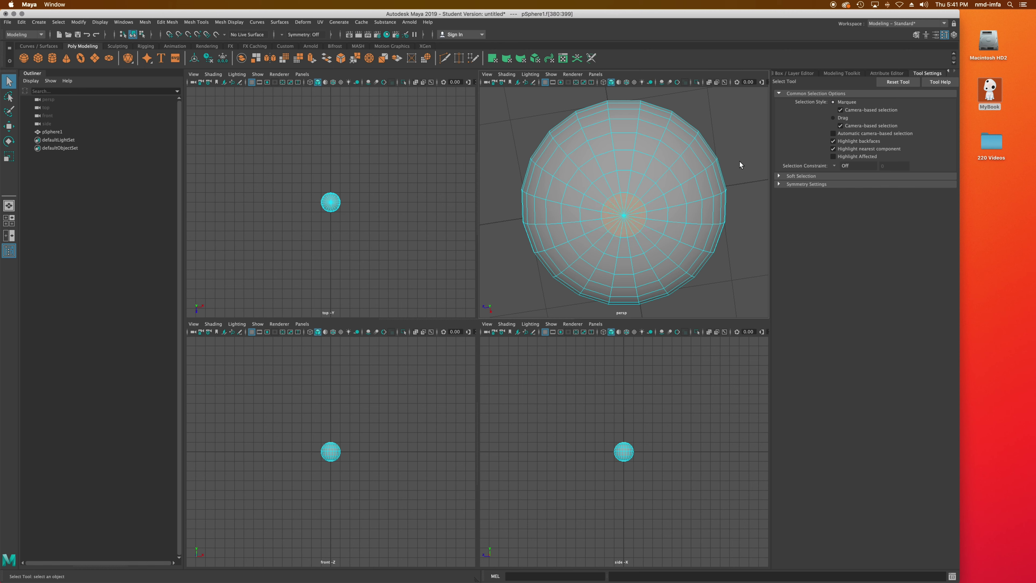
drag(599, 184, 649, 241)
Set the selection style to Drag and paint a selection over the faces around the sphere's pole.
click(833, 118)
click(745, 110)
mouse_move(664, 189)
mouse_down()
mouse_move(592, 195)
mouse_move(594, 232)
mouse_move(630, 238)
mouse_move(644, 223)
mouse_move(616, 224)
mouse_move(648, 221)
mouse_move(648, 202)
mouse_up()
click(750, 119)
mouse_move(608, 164)
mouse_down()
mouse_move(576, 219)
mouse_move(603, 176)
mouse_move(634, 186)
mouse_move(622, 166)
mouse_move(668, 197)
mouse_move(645, 191)
mouse_move(672, 225)
mouse_move(645, 258)
mouse_move(594, 258)
mouse_move(616, 250)
mouse_move(630, 208)
mouse_move(624, 217)
mouse_up()
Return to the Marquee style, build a new multi-face selection around the pole, and remove some faces from it.
click(834, 118)
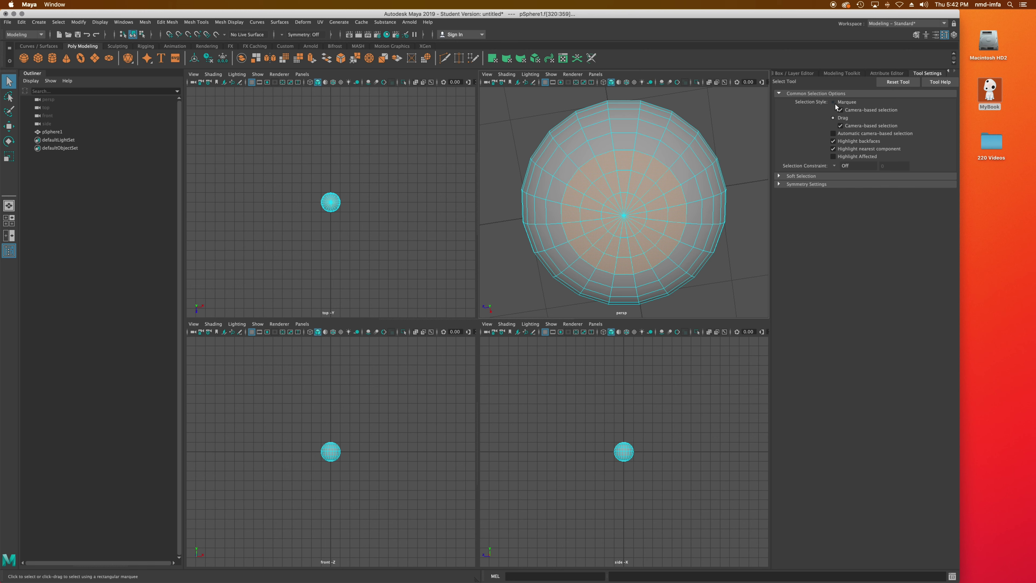
click(761, 122)
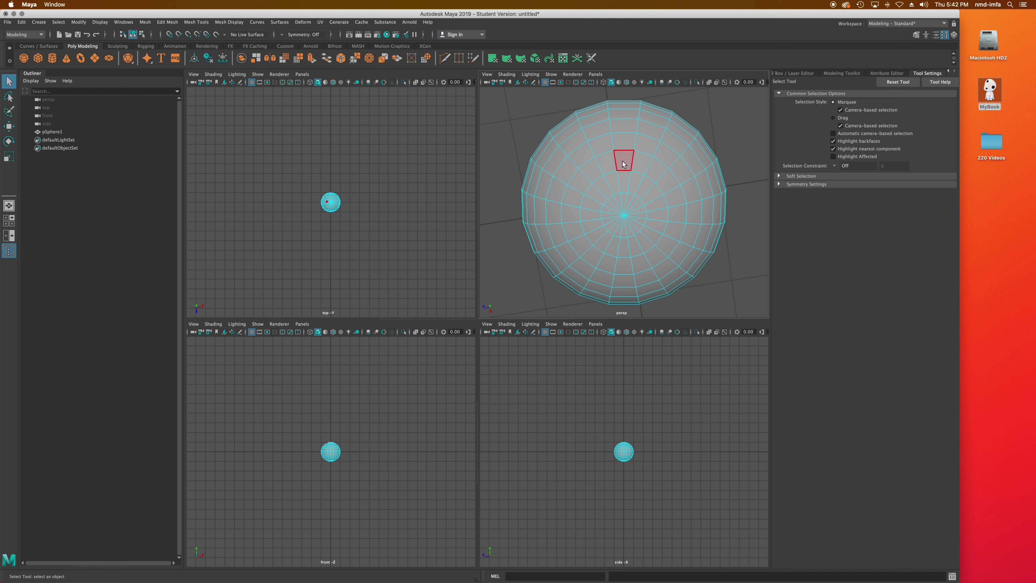
shift+drag(635, 165, 654, 217)
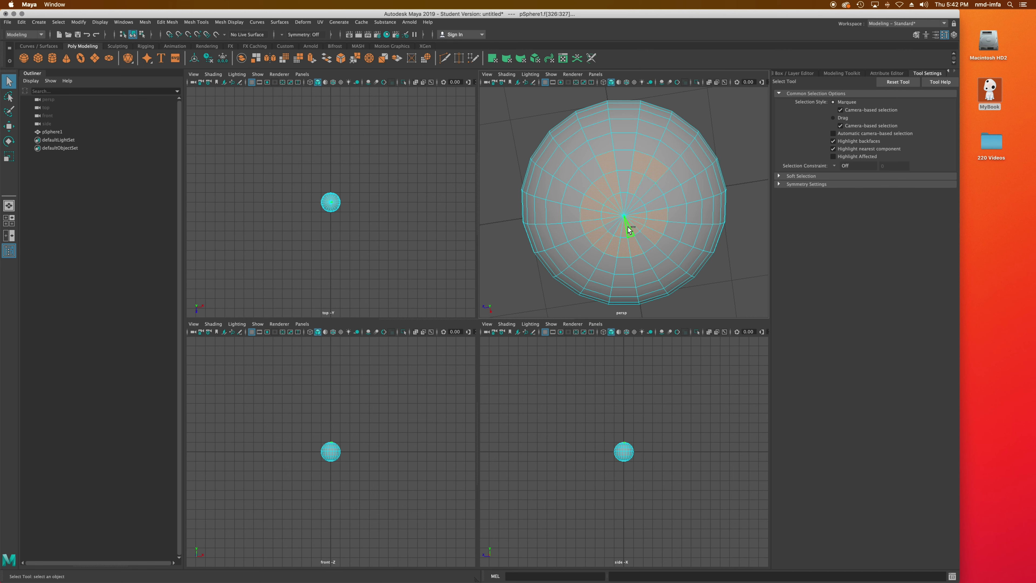
ctrl+click(656, 180)
Switch the selection style to Drag and paint over groups of faces near the pole, replacing the marquee selection.
click(833, 118)
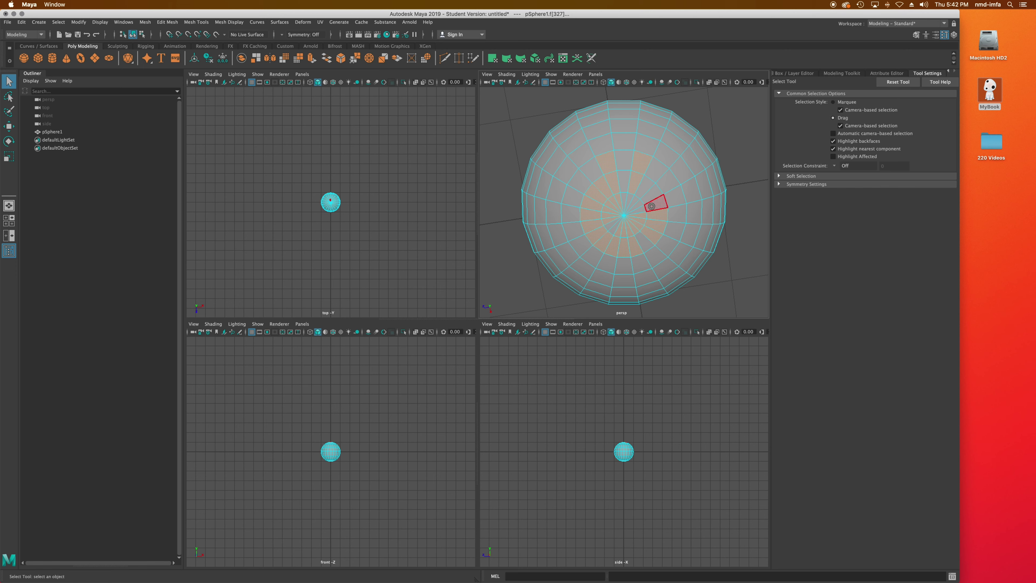
mouse_move(658, 205)
mouse_down()
mouse_move(639, 181)
mouse_move(622, 204)
mouse_move(646, 236)
mouse_move(608, 222)
mouse_up()
mouse_move(609, 190)
mouse_down()
mouse_move(602, 233)
mouse_move(614, 246)
mouse_move(630, 247)
mouse_move(587, 228)
mouse_move(610, 195)
mouse_move(644, 200)
mouse_move(657, 221)
mouse_move(603, 193)
mouse_move(620, 218)
mouse_up()
click(631, 248)
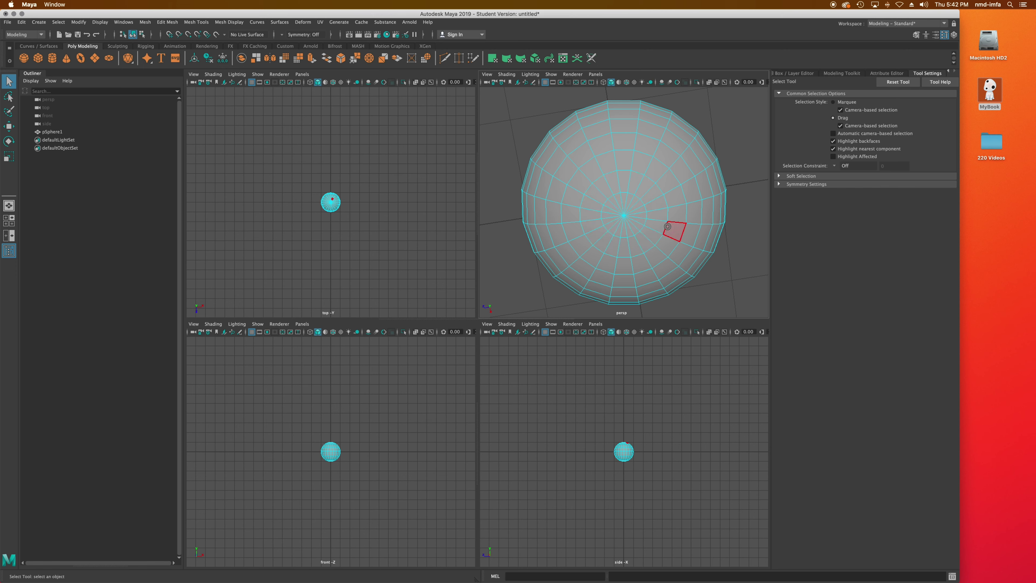
Paint-select the second ring of faces around the pole, then paint part of that ring out of the selection.
mouse_move(651, 234)
mouse_down()
mouse_move(596, 244)
mouse_move(590, 214)
mouse_move(598, 185)
mouse_move(614, 179)
mouse_up()
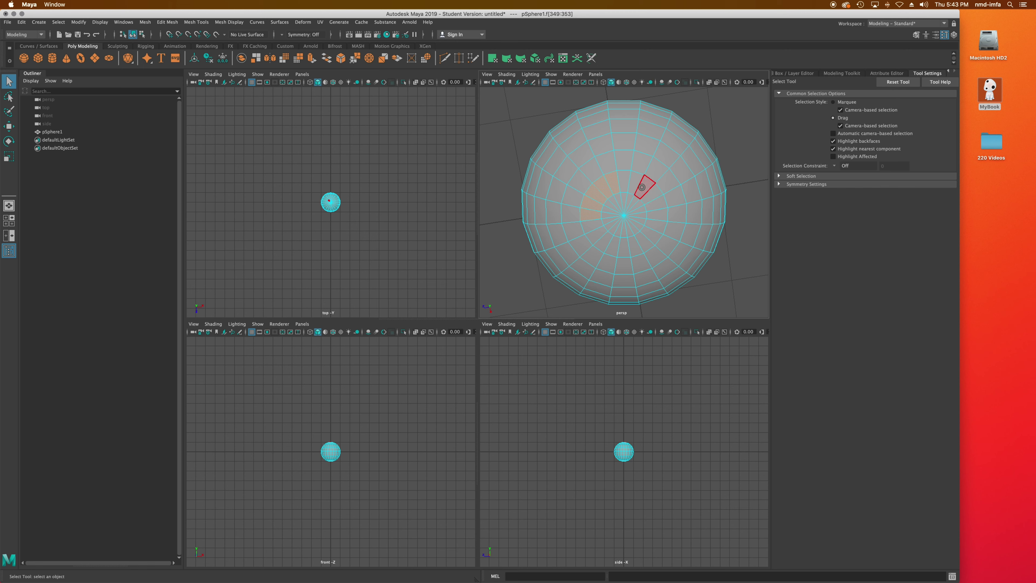
mouse_move(630, 185)
mouse_down()
mouse_move(654, 209)
mouse_move(634, 246)
mouse_move(603, 233)
mouse_move(596, 216)
mouse_up()
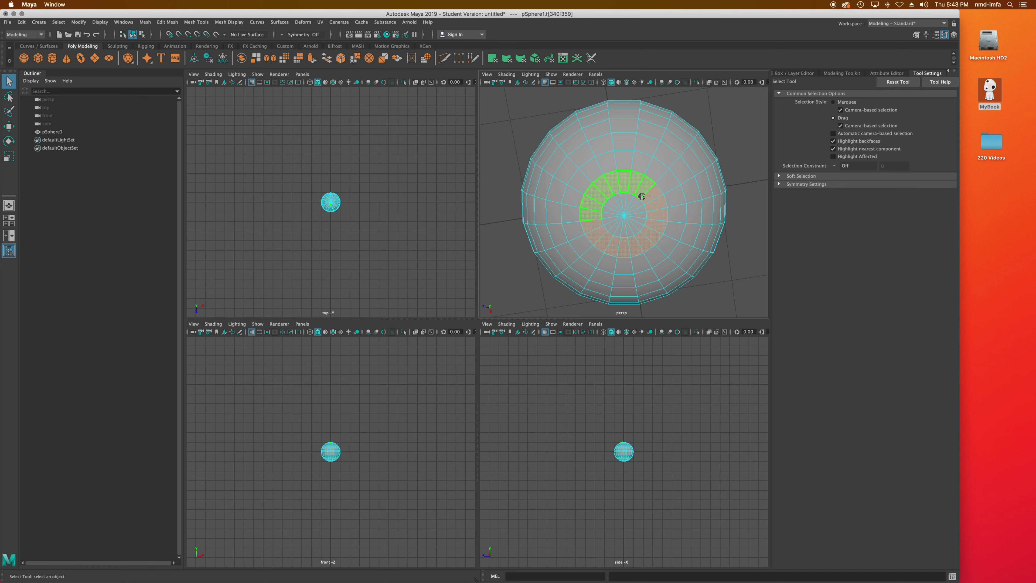
ctrl+drag(647, 203, 649, 207)
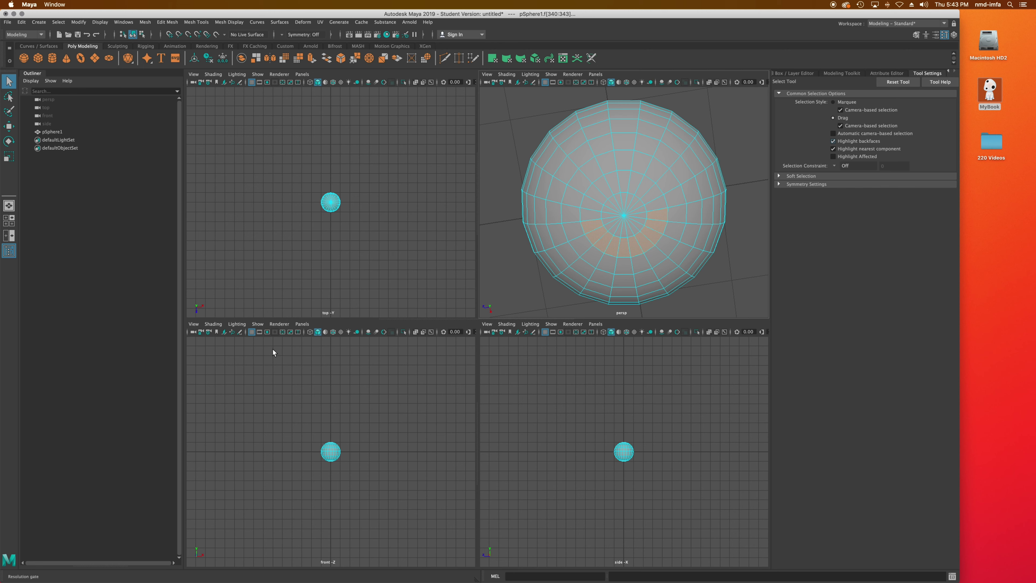
Disable camera-based selection for Marquee and Drag, and paint a fresh selection around the sphere's pole in the top view.
scroll(319, 194, up, 15)
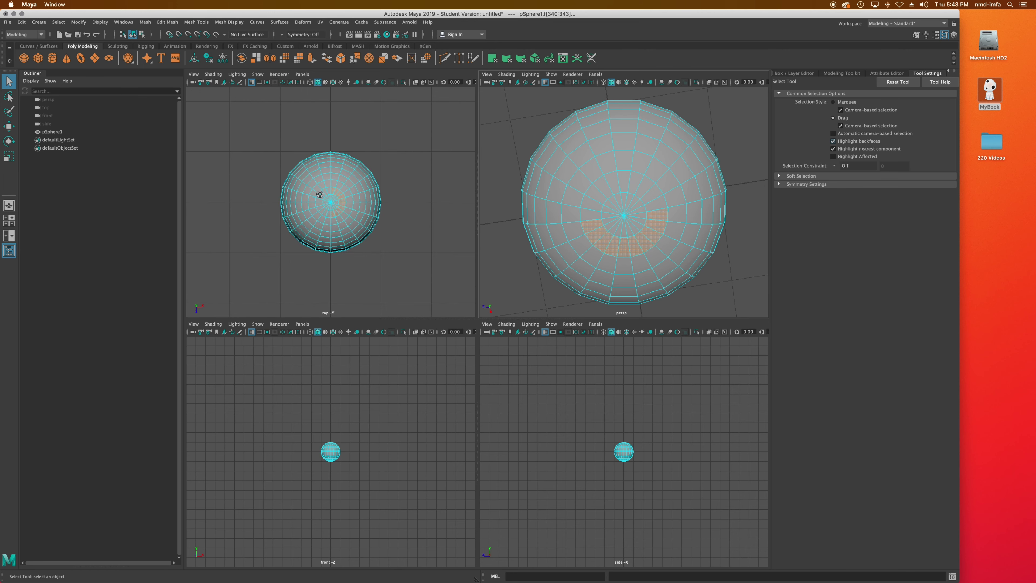
click(436, 151)
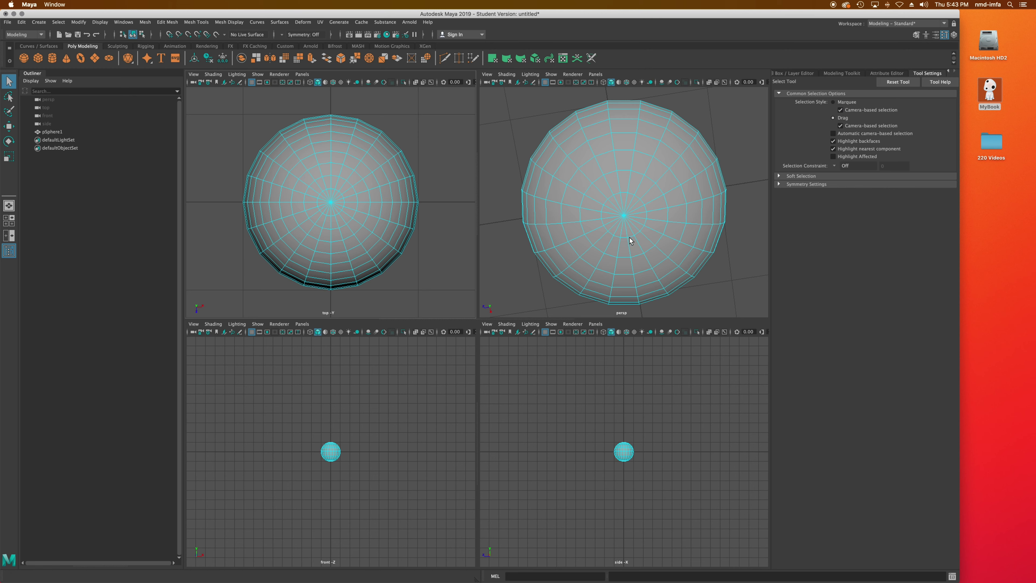
click(842, 110)
click(841, 125)
mouse_move(337, 183)
mouse_down()
mouse_move(346, 206)
mouse_move(332, 212)
mouse_up()
Paint-select the innermost faces around the pole in the perspective view and check the selection from another side.
alt+drag(648, 232, 624, 134)
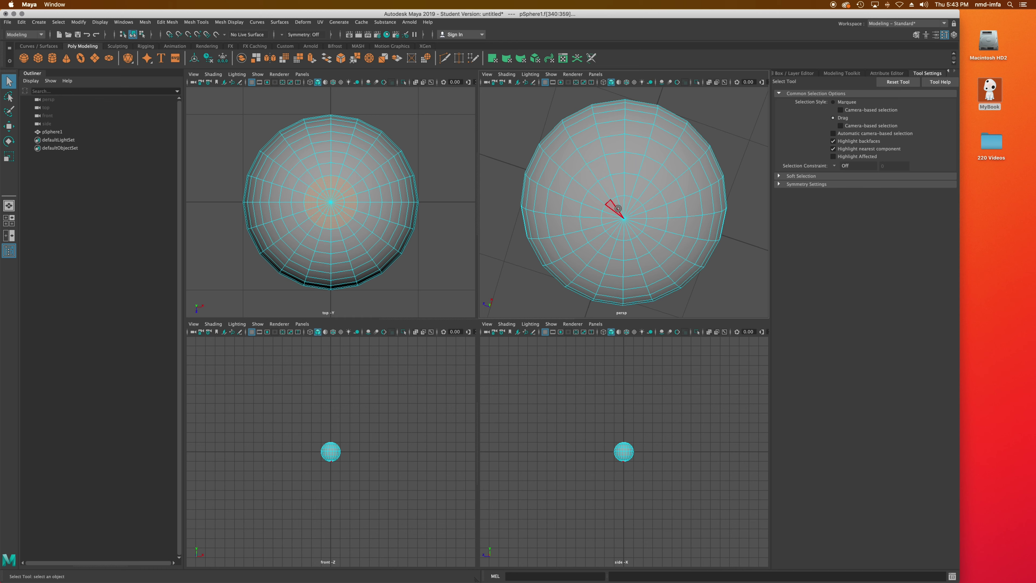
mouse_move(630, 208)
mouse_down()
mouse_move(613, 220)
mouse_move(636, 218)
mouse_move(627, 209)
mouse_up()
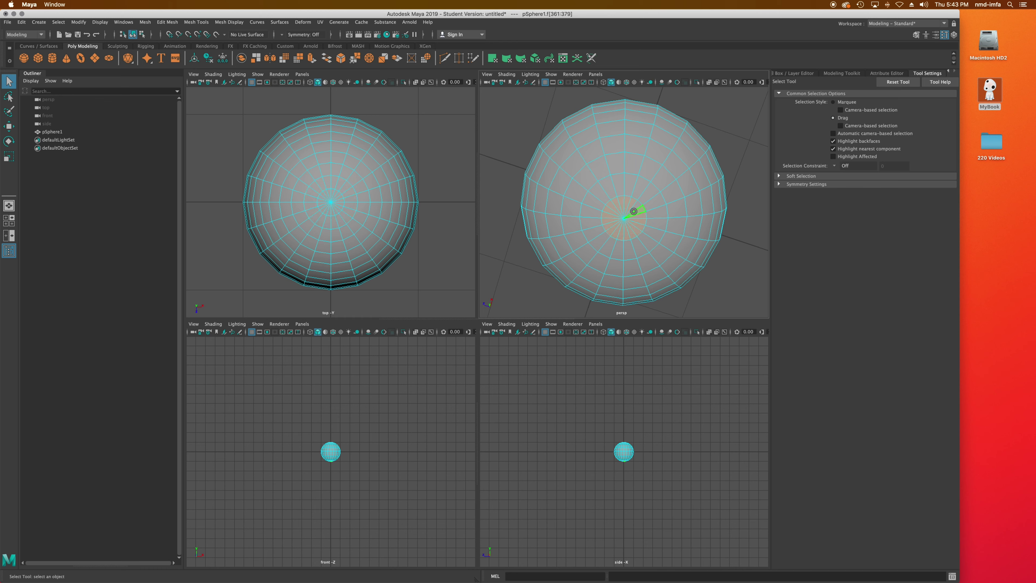
alt+drag(664, 178, 725, 218)
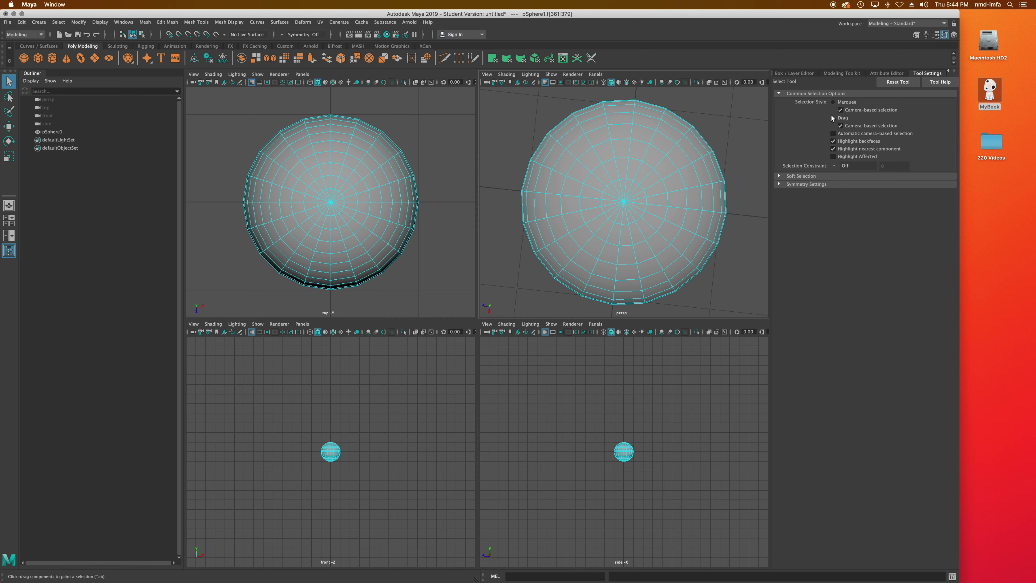
Switch the selection style to Marquee with its camera-based selection off and box-select the faces around the sphere's pole in the top view.
click(834, 102)
click(723, 142)
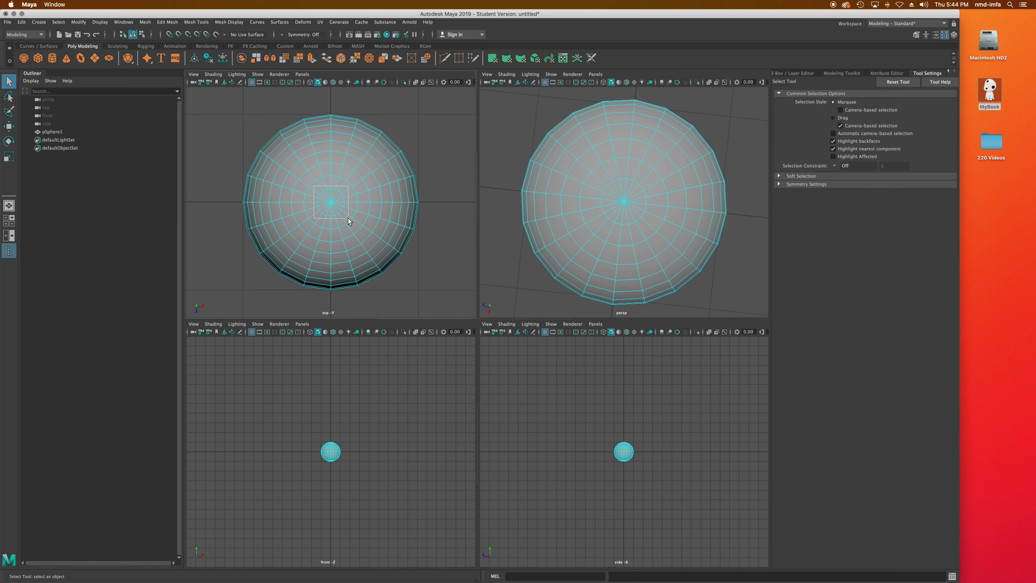
drag(349, 218, 348, 219)
alt+drag(574, 257, 656, 252)
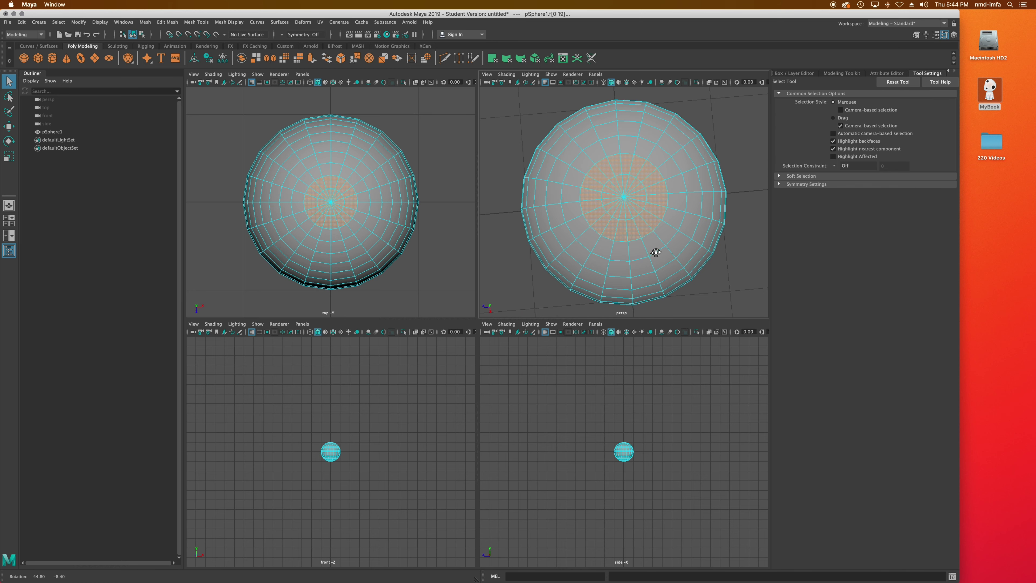
click(408, 143)
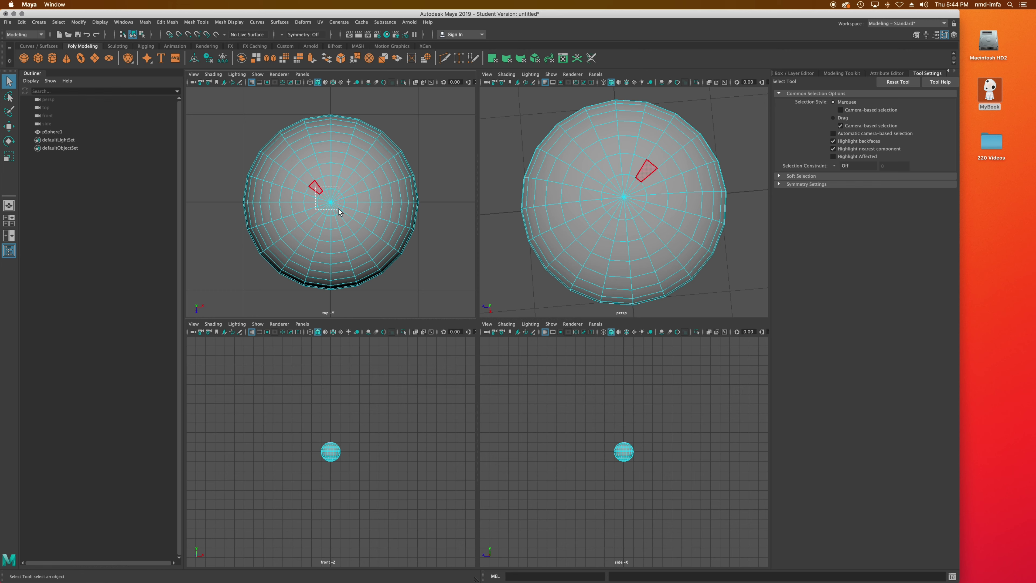
drag(348, 219, 348, 219)
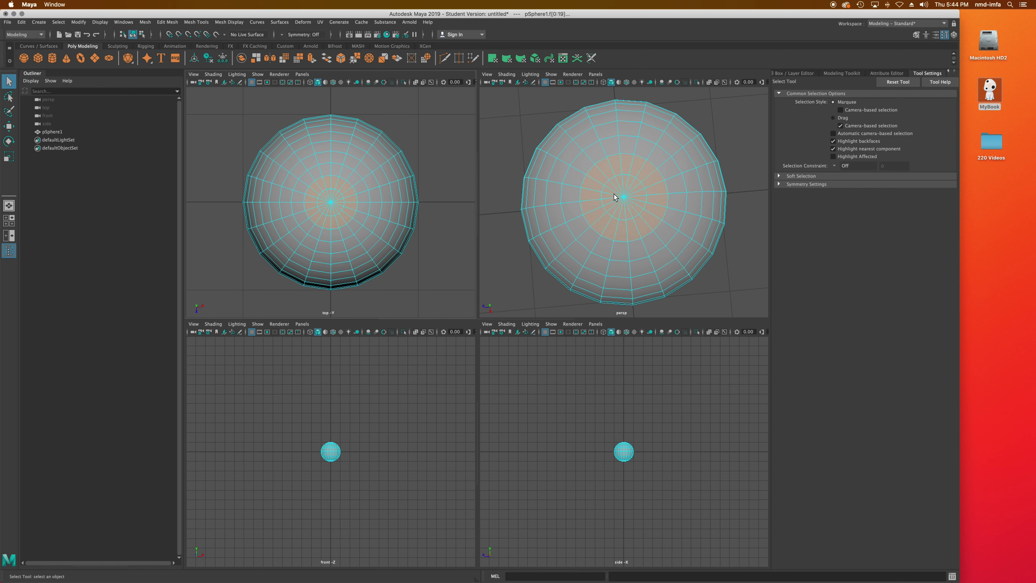
alt+drag(654, 146, 647, 233)
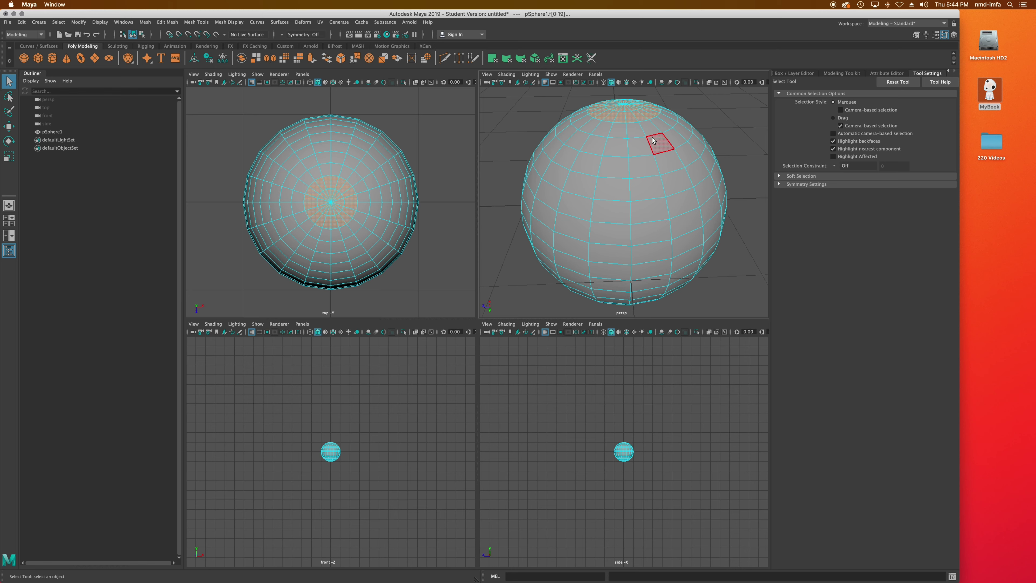
Scale the selected faces at both poles outward with the Scale tool to form necks, and inspect the shape.
key(r)
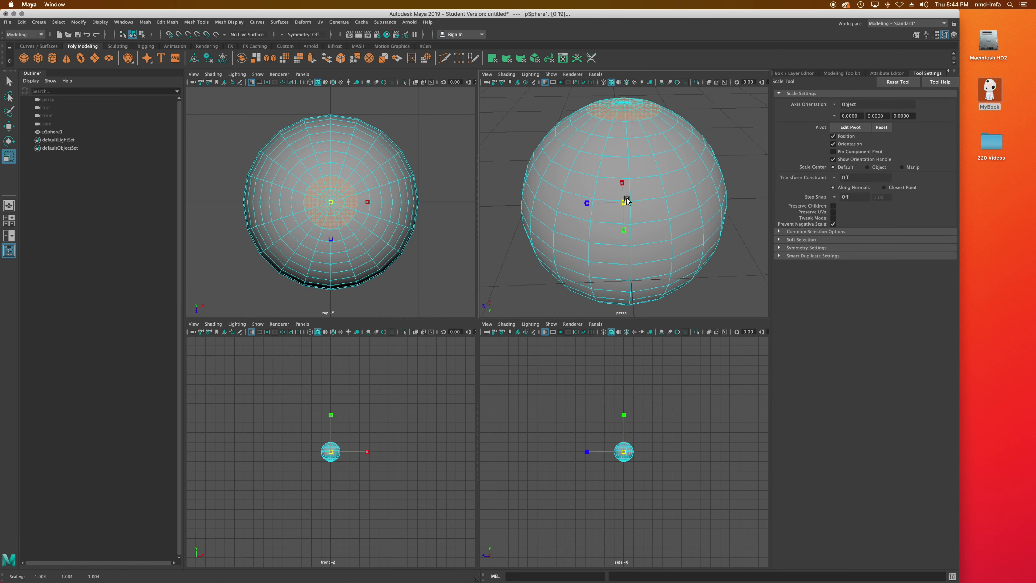
drag(627, 198, 600, 188)
scroll(600, 188, up, 3)
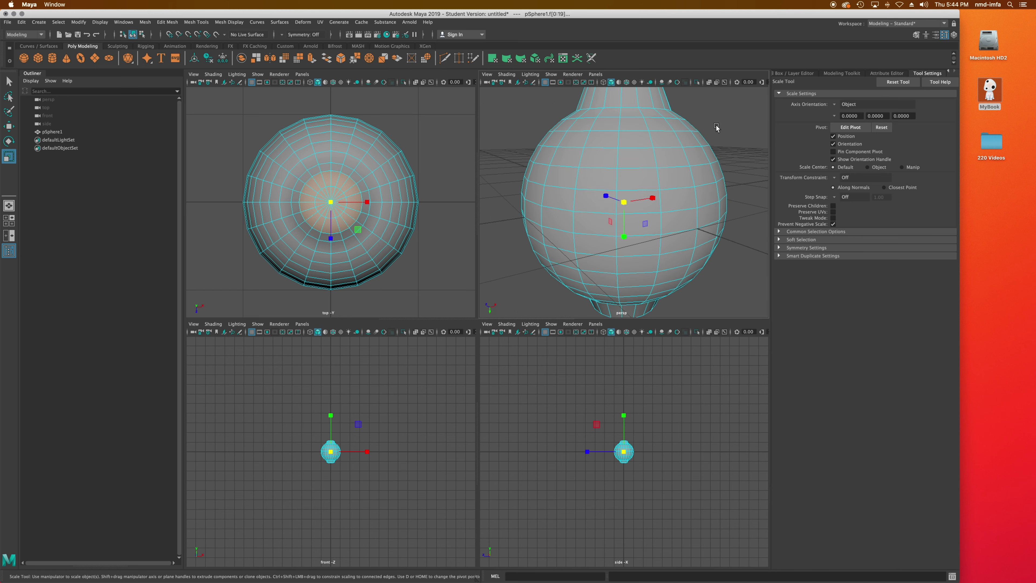
alt+drag(705, 132, 663, 135)
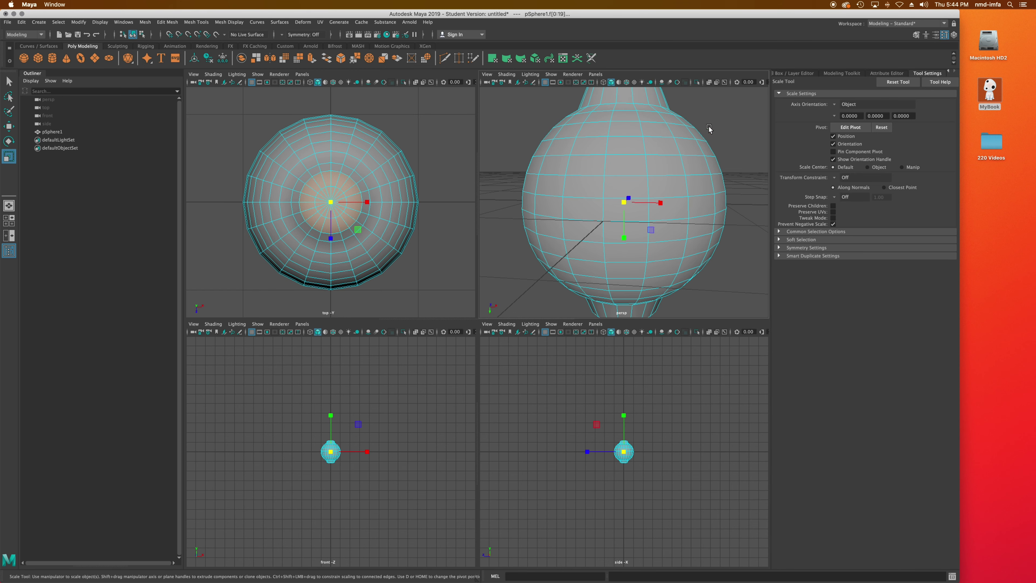
Replace the selection with a marquee-selected block of faces on the side of the body in the perspective view.
click(719, 126)
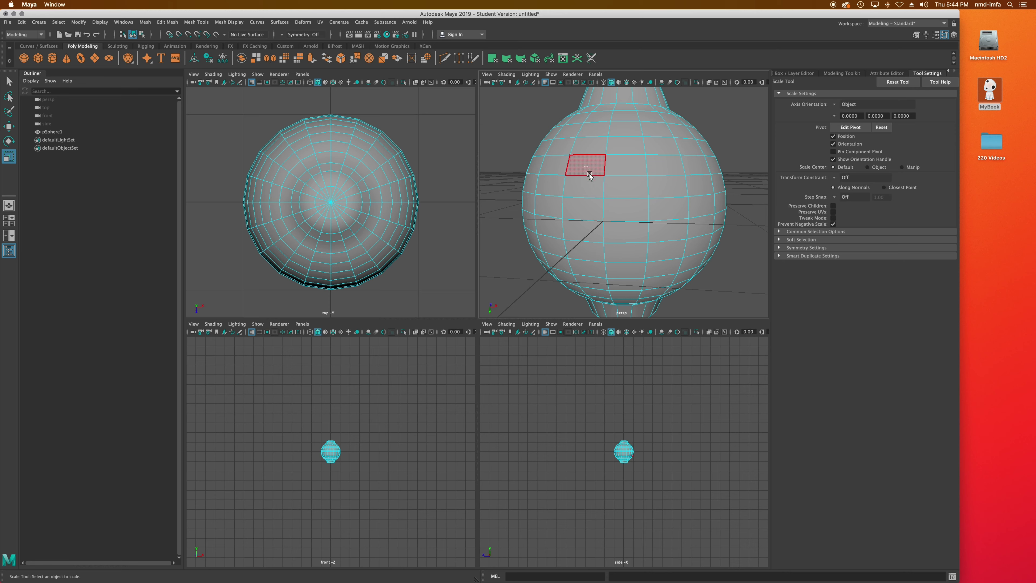
drag(590, 174, 664, 228)
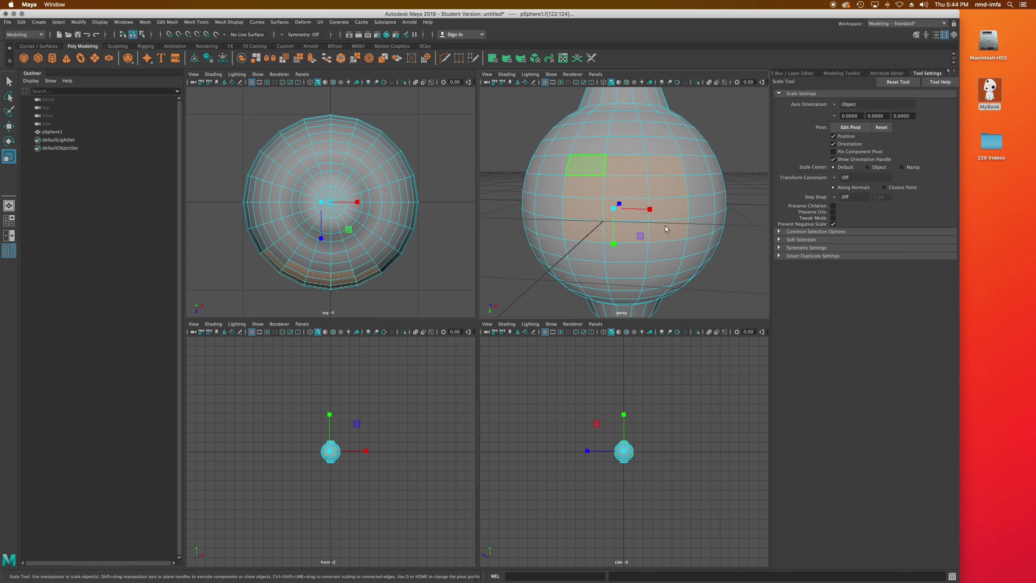
mouse_move(736, 219)
alt+mouse_down()
mouse_move(545, 214)
mouse_move(733, 222)
alt+mouse_up()
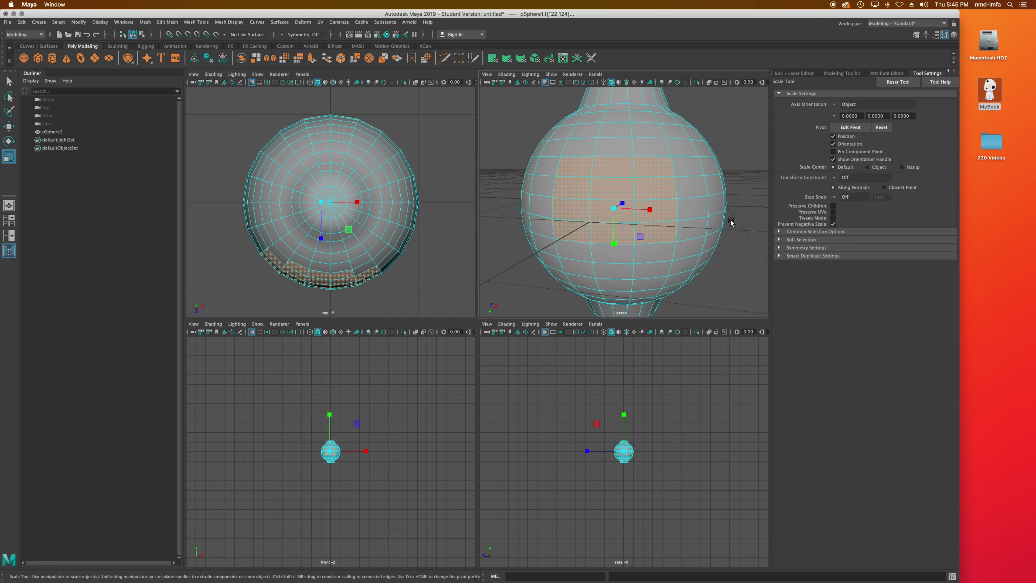
Frame the model in the front view, marquee-select a small block of central faces there, and check it in perspective.
key(a)
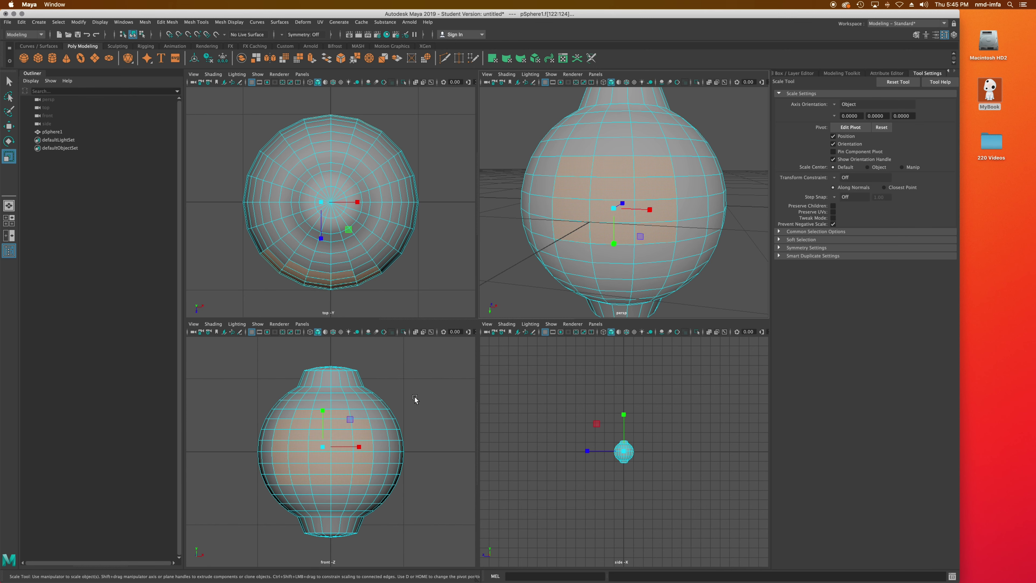
click(416, 396)
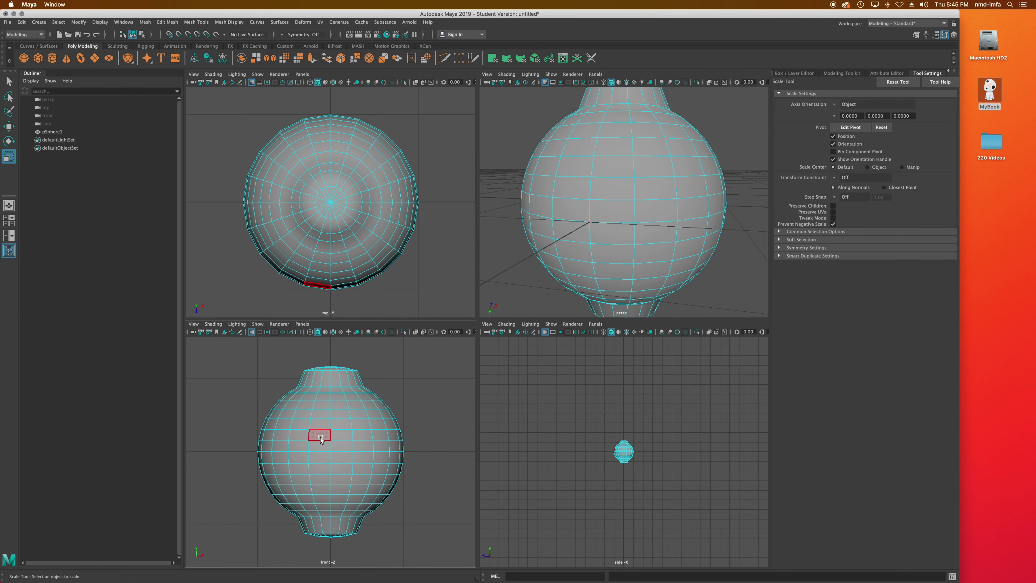
drag(344, 466, 343, 466)
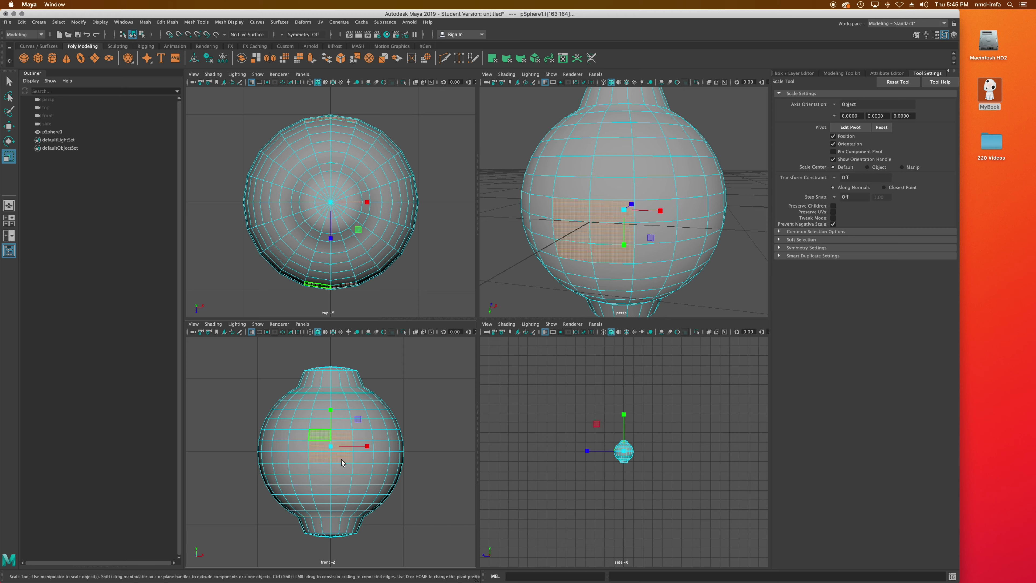
alt+drag(701, 262, 592, 260)
Enable camera-based selection for Marquee only, switch the Select tool to Drag style, and paint-select a central block of faces in the front view.
click(745, 255)
click(9, 81)
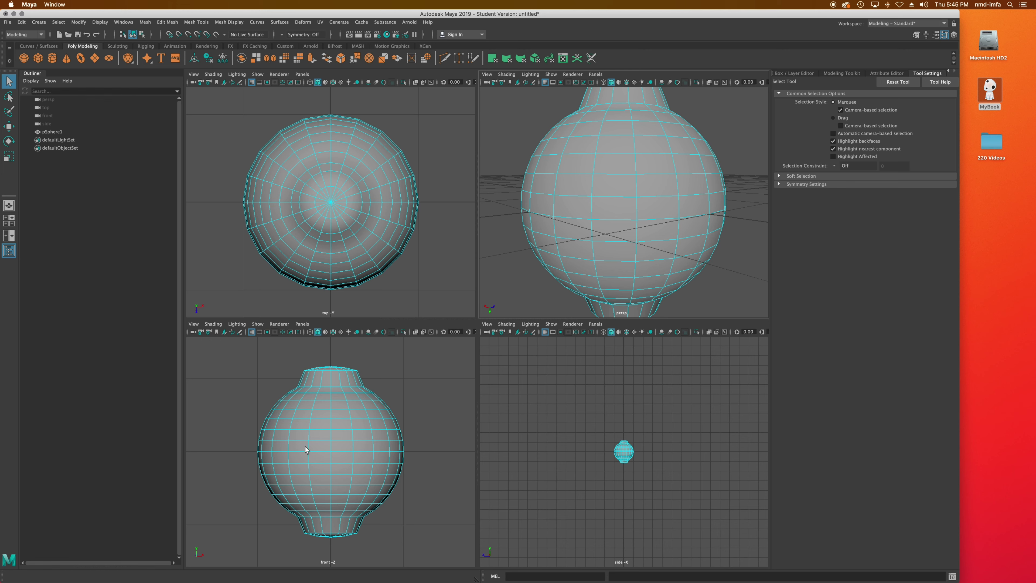
click(313, 436)
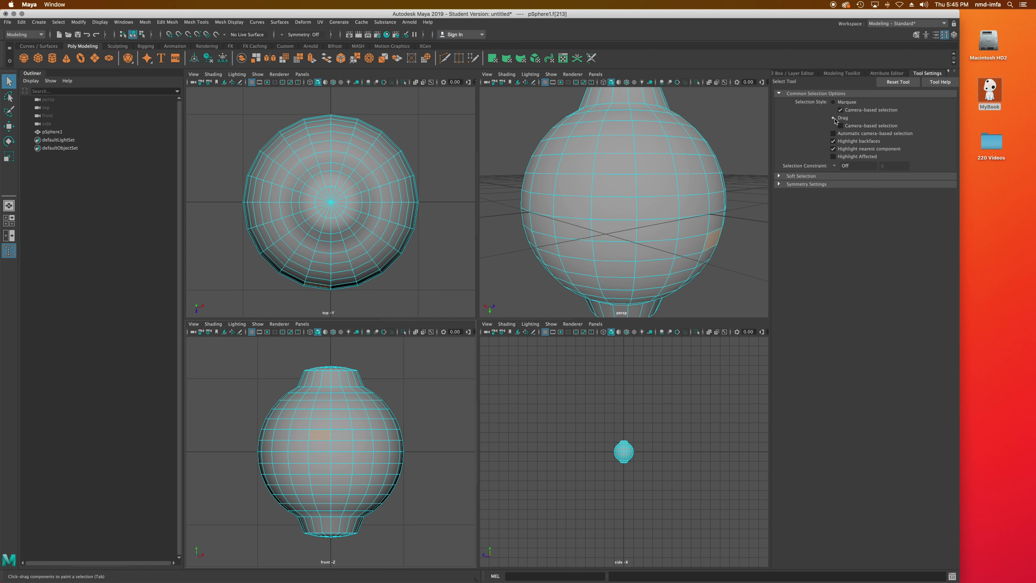
mouse_move(319, 434)
mouse_down()
mouse_move(342, 453)
mouse_move(331, 454)
mouse_up()
alt+drag(675, 317, 594, 212)
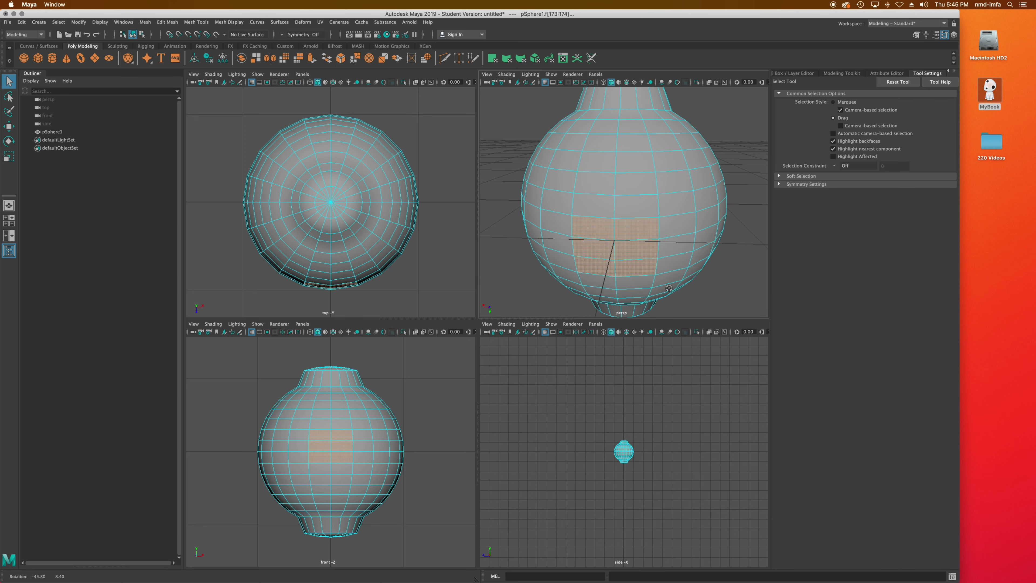
Paint-select a new block of faces on the body in the perspective view and inspect the opposite side.
click(598, 190)
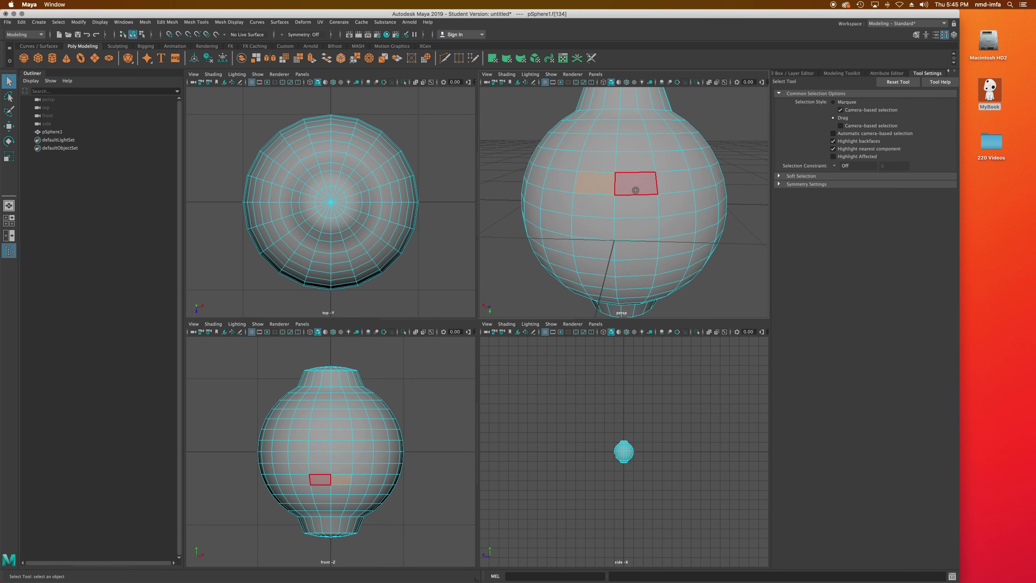
mouse_move(636, 189)
mouse_down()
mouse_move(604, 218)
mouse_move(632, 225)
mouse_up()
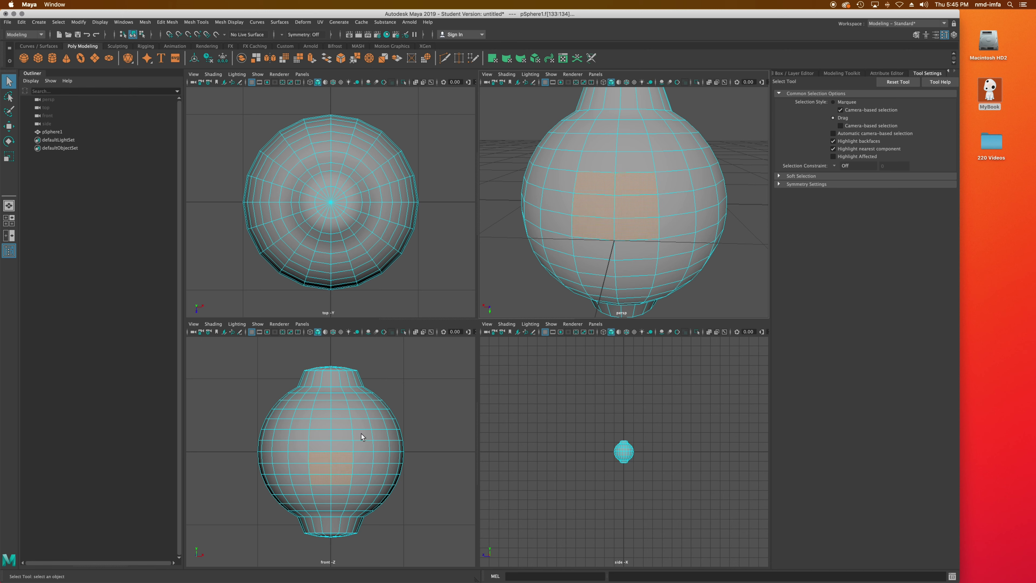
alt+drag(431, 433, 383, 456)
alt+drag(641, 280, 534, 282)
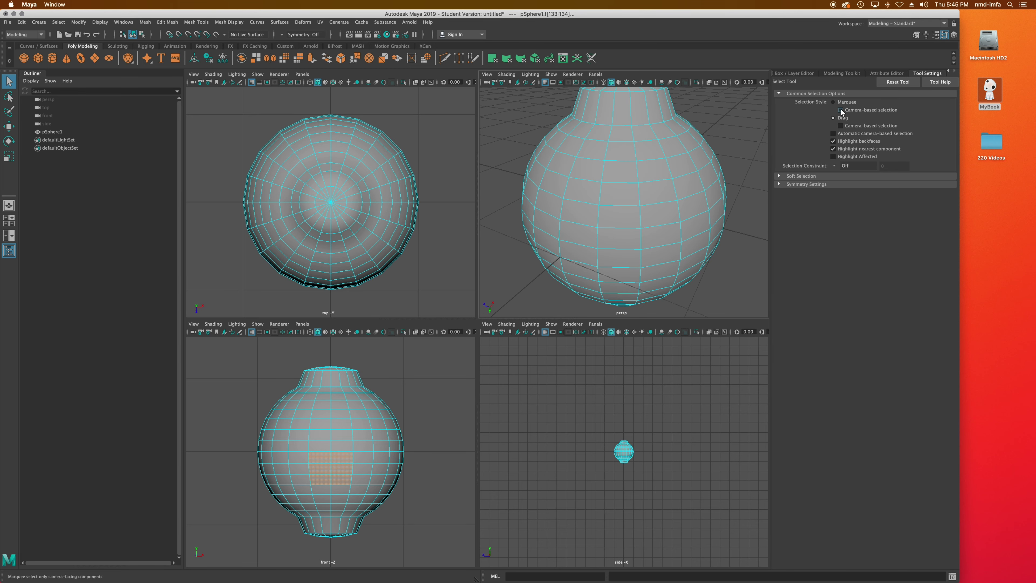
Disable camera-based selection for Marquee too, and paint a fresh block of central faces in the front view, checking it in perspective.
click(407, 427)
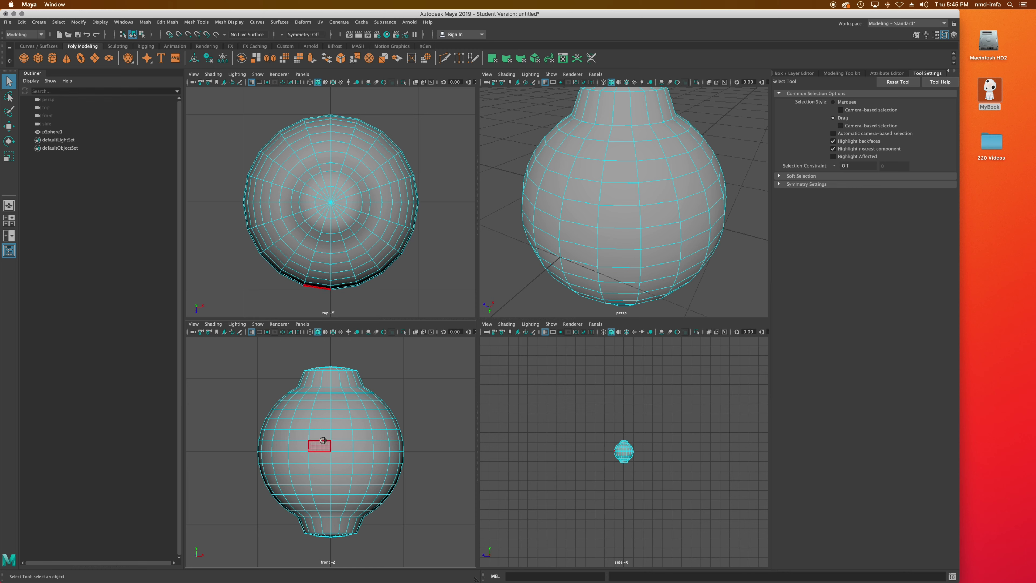
drag(323, 440, 345, 444)
alt+drag(718, 195, 758, 224)
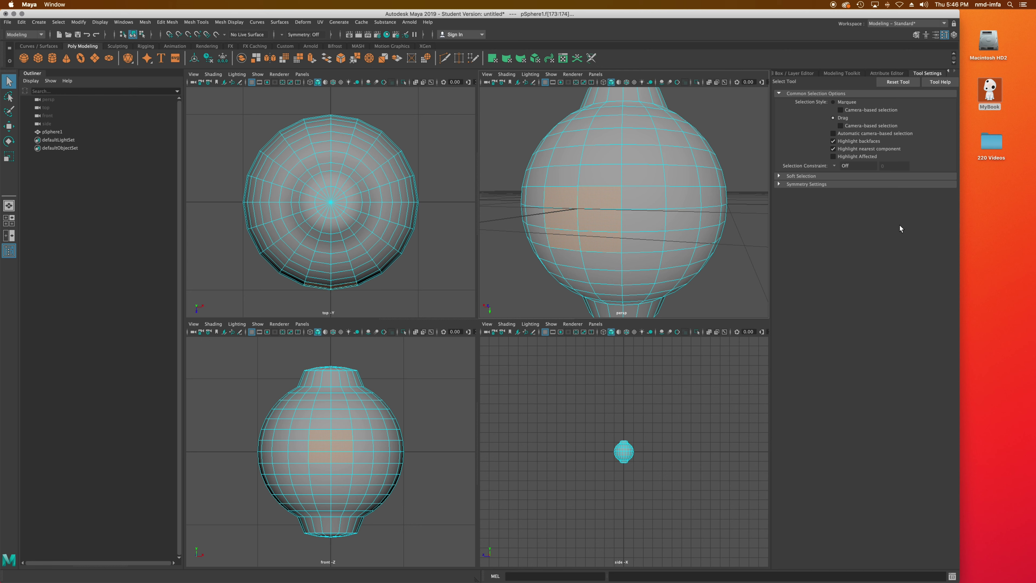
Enable camera-based selection for both styles, switch to Marquee, and select two adjacent faces beside the body's equator in the perspective view.
click(638, 185)
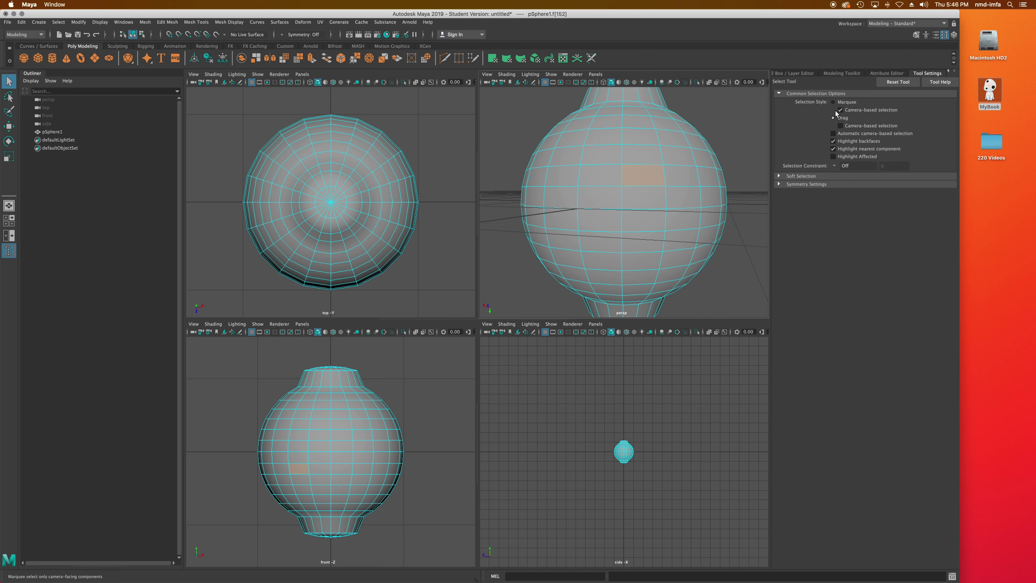
click(833, 101)
click(638, 195)
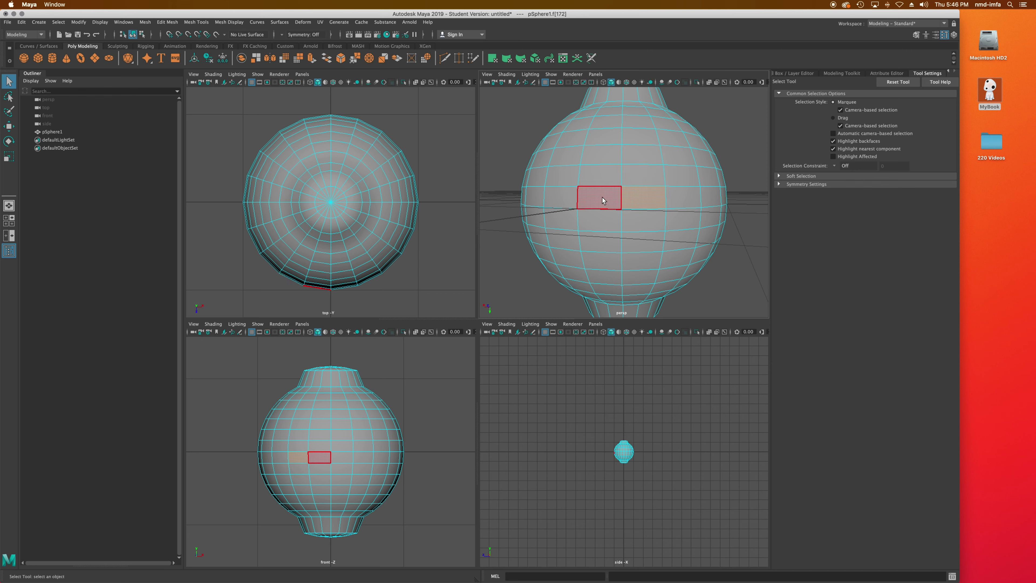
shift+click(678, 199)
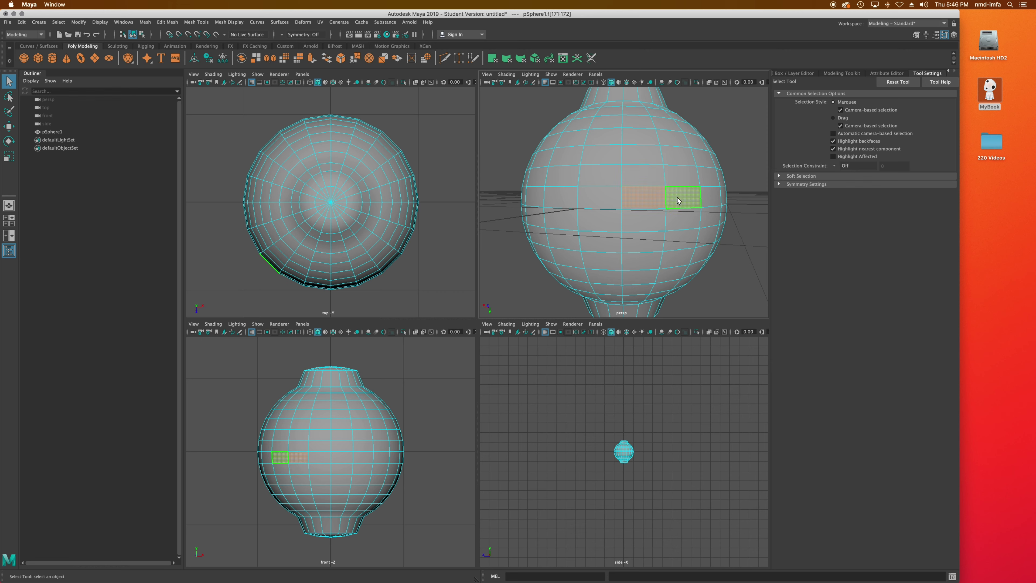
Select one face beside the equator and extend the selection to the full horizontal face loop around the body.
click(608, 221)
click(607, 197)
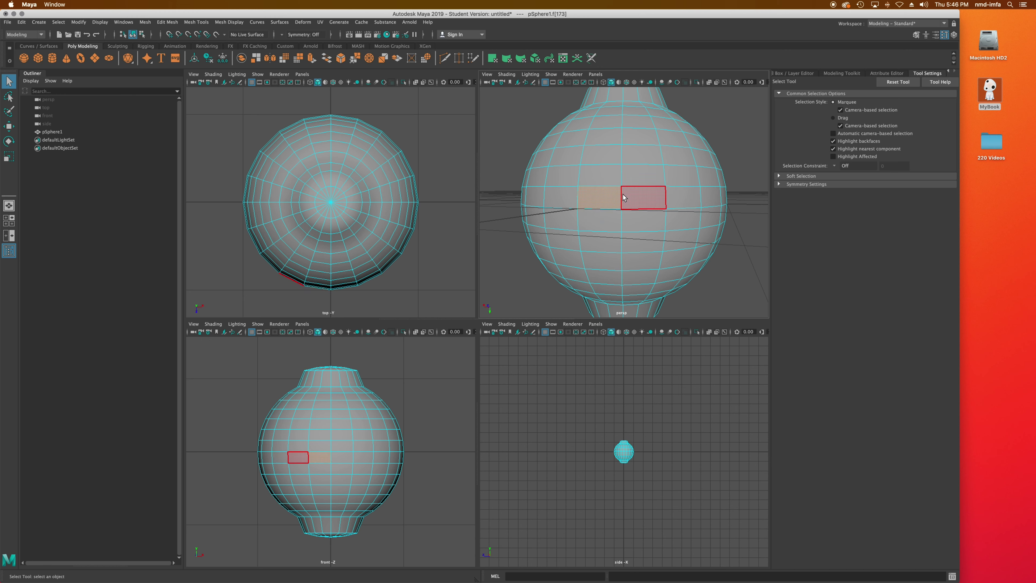
shift+double_click(642, 200)
alt+drag(689, 222, 729, 243)
Scale the selected face loop outward uniformly so it forms a wide ring around the body.
key(r)
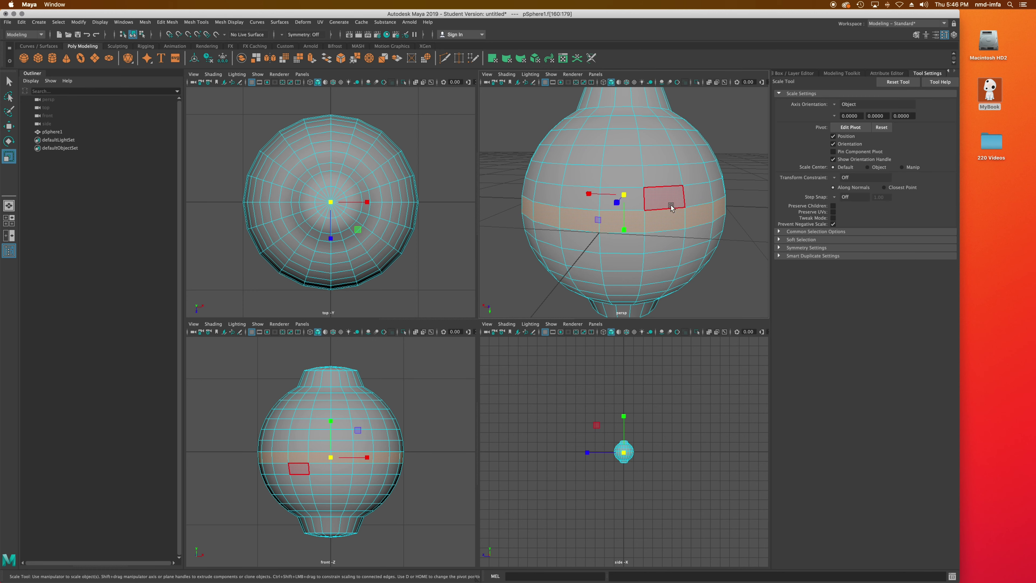
drag(624, 195, 665, 262)
scroll(662, 256, down, 5)
scroll(660, 254, up, 6)
Switch to edge selection and select a full vertical edge loop on the model.
right_click(639, 199)
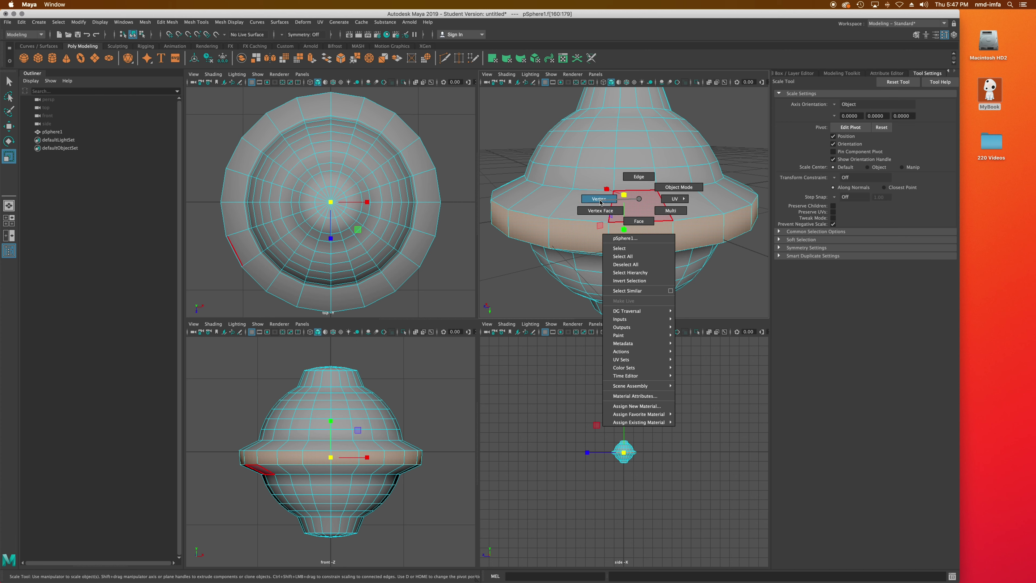
click(634, 176)
click(614, 180)
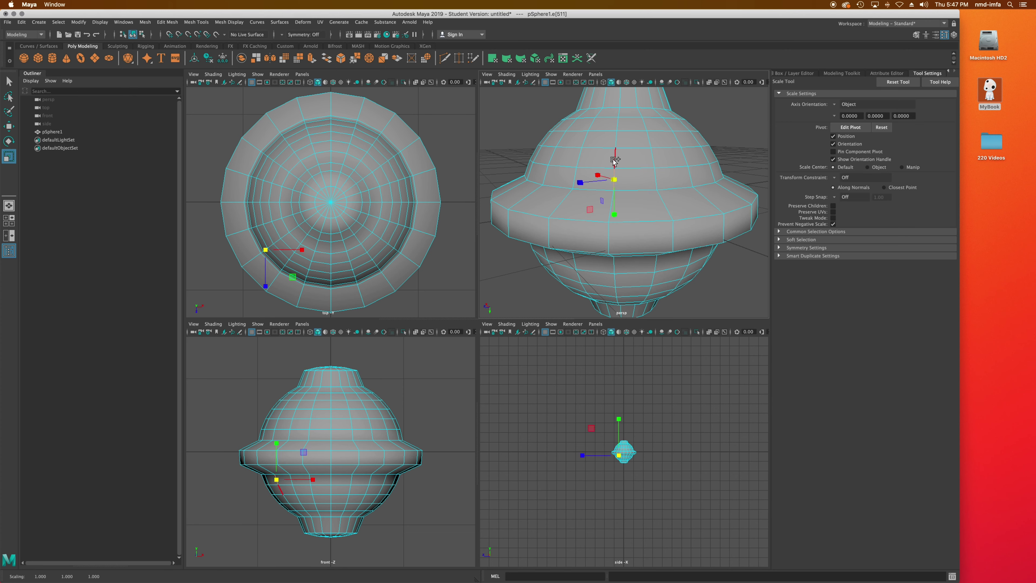
double_click(620, 173)
alt+drag(675, 207, 625, 218)
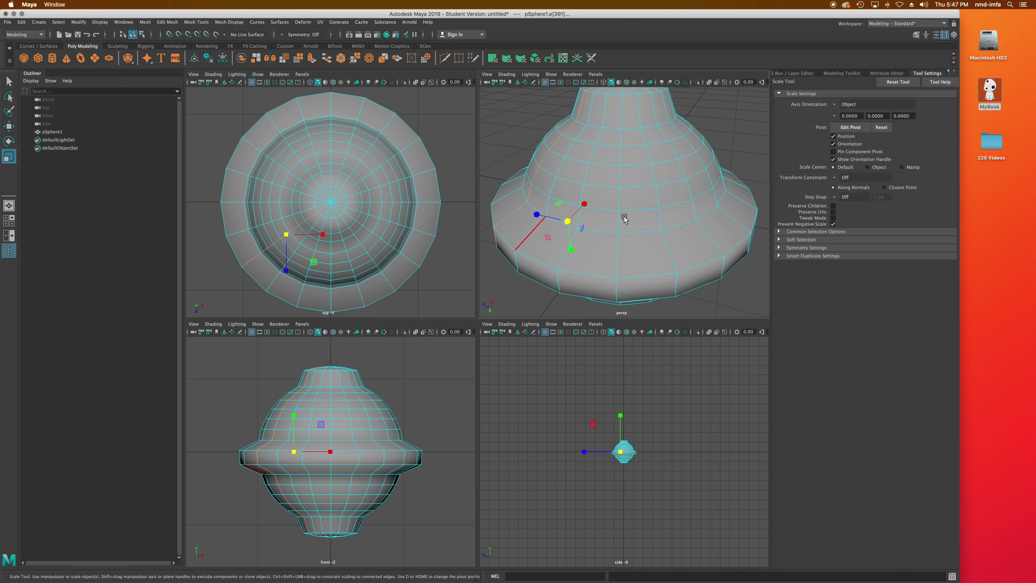
Replace the selection with the horizontal edge loop on the body next to the wide ring.
click(605, 211)
double_click(640, 208)
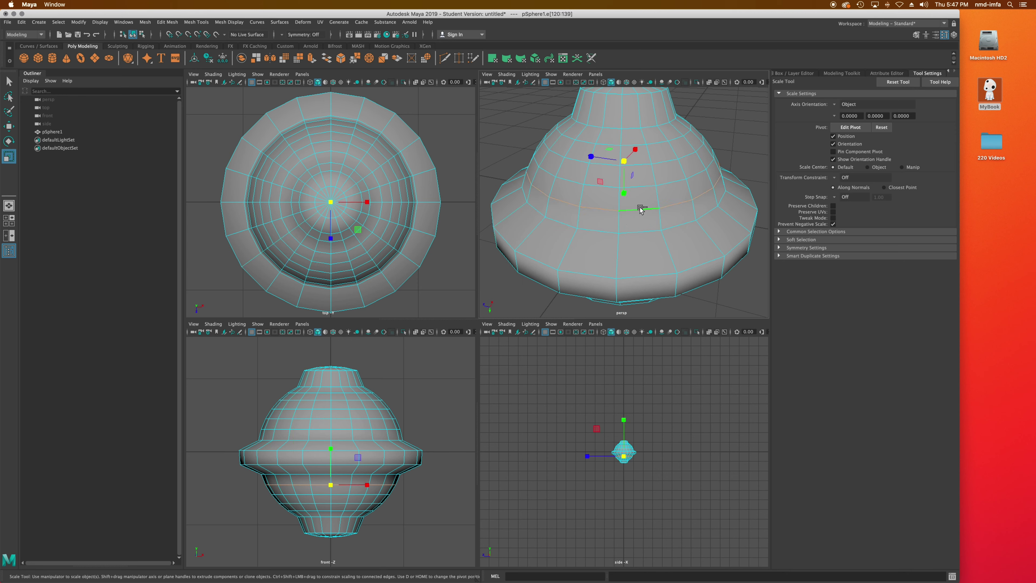
alt+drag(641, 209, 604, 208)
Switch to vertex selection and select the horizontal vertex loop next to the wide ring, followed by a single vertex on the ring's rim.
right_drag(594, 191, 568, 192)
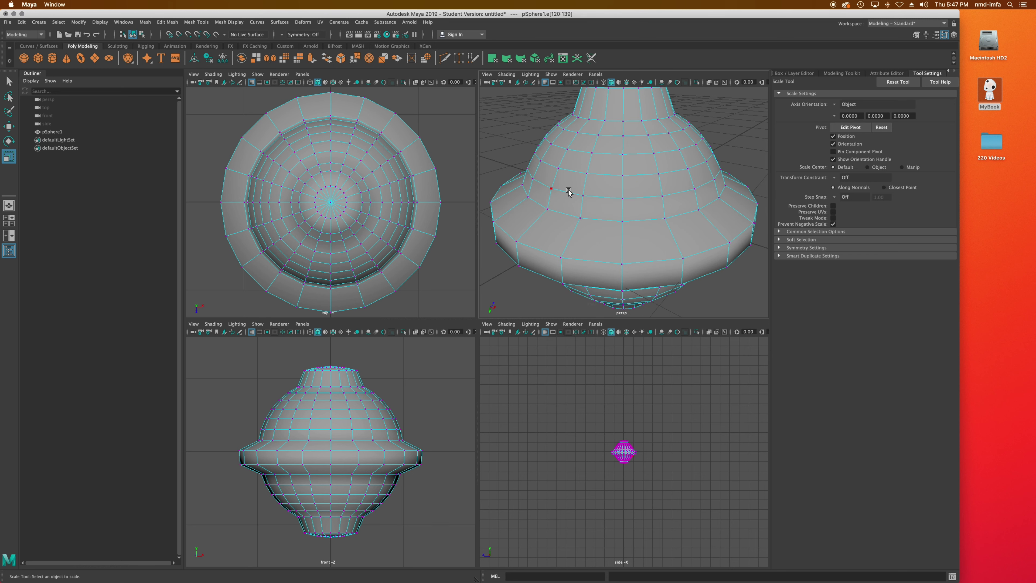
click(583, 197)
shift+double_click(623, 198)
alt+drag(766, 225, 631, 194)
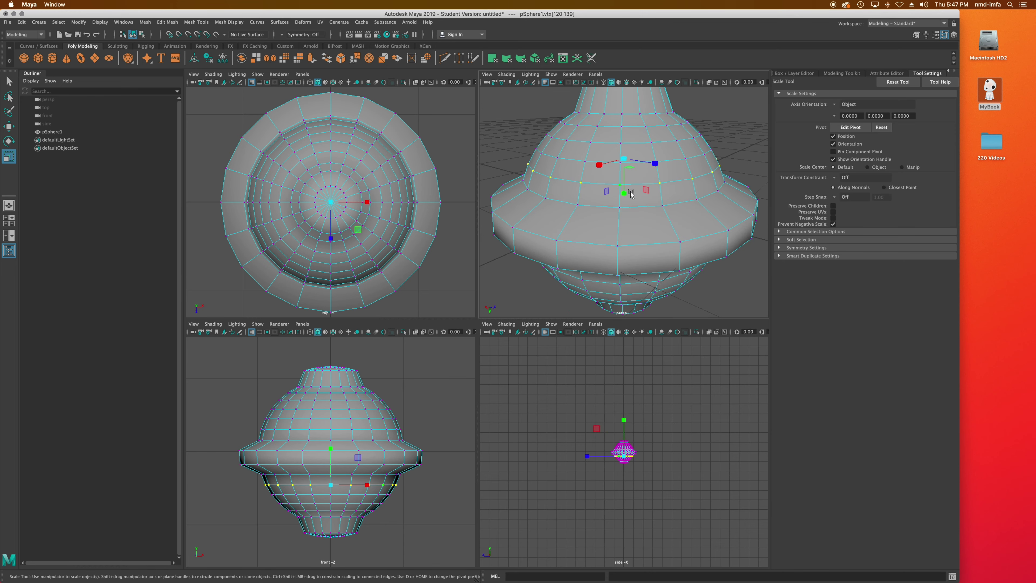
click(620, 164)
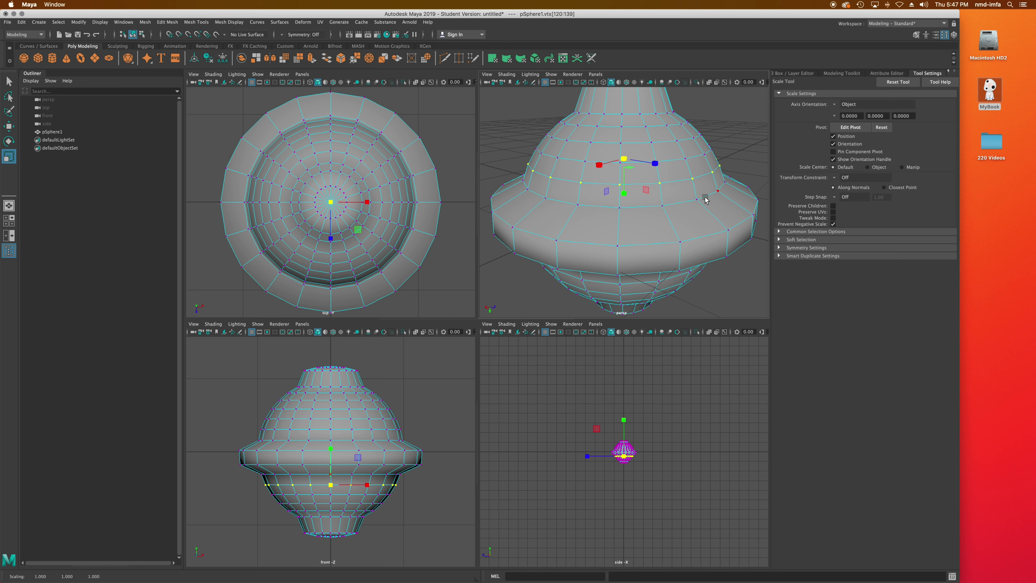
click(621, 245)
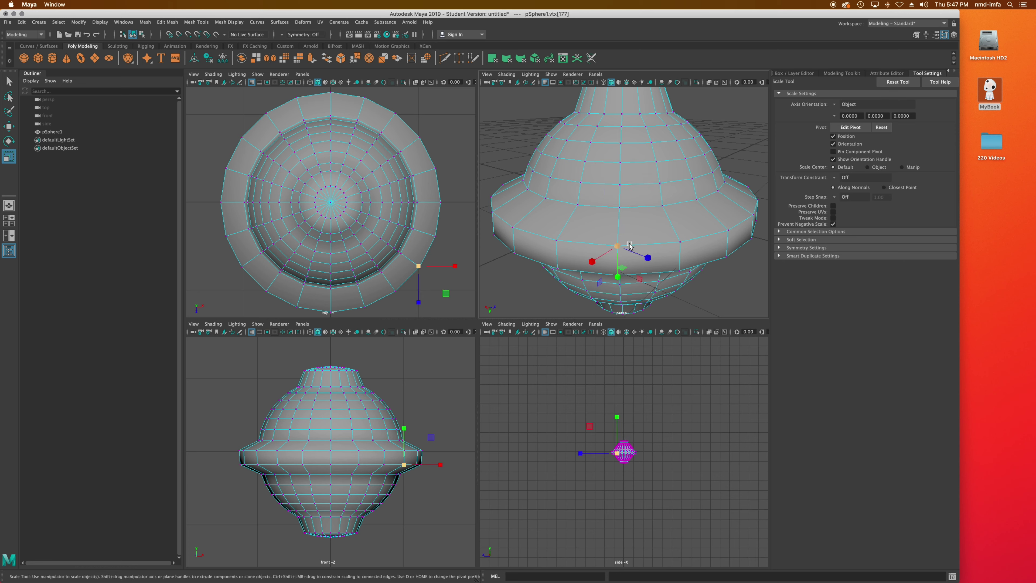
Extend the selection from the single rim vertex to the vertical vertex loop running through it.
shift+double_click(621, 207)
alt+drag(679, 209, 549, 243)
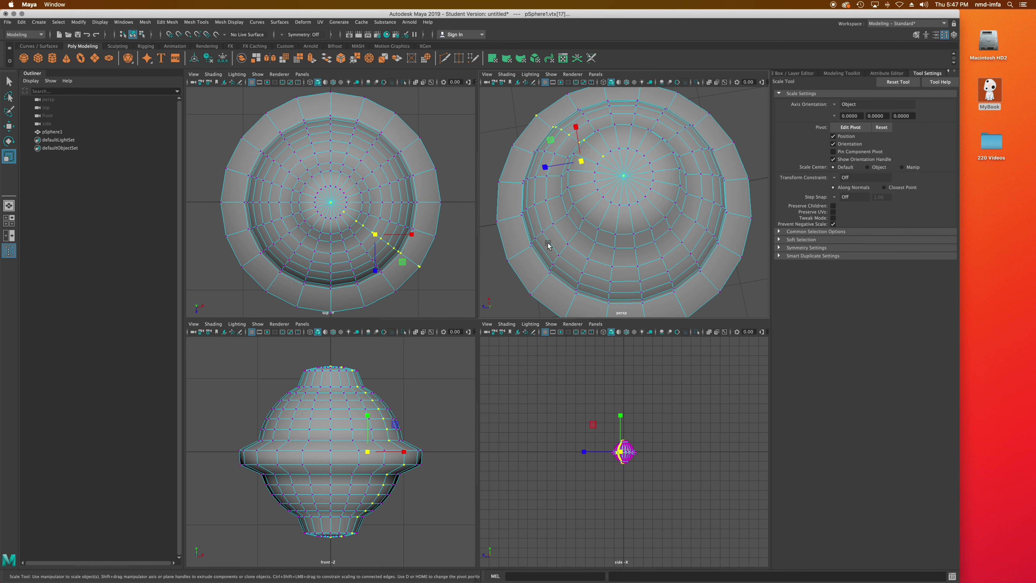
Clear the selection, select a vertical vertex loop starting beside the pole, and add the matching vertex loop on the opposite side.
key(ctrl+shift+a)
click(652, 191)
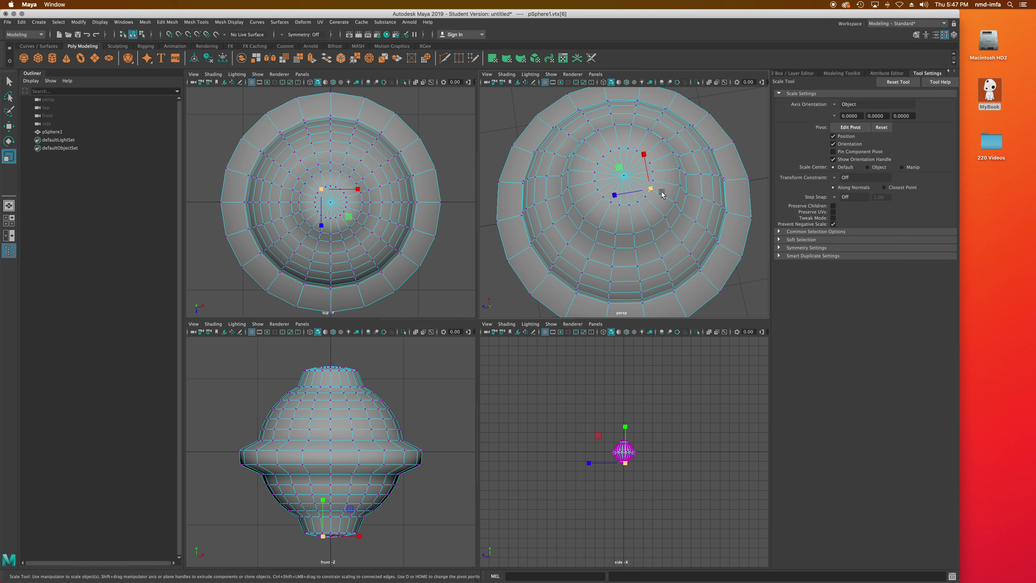
shift+double_click(674, 200)
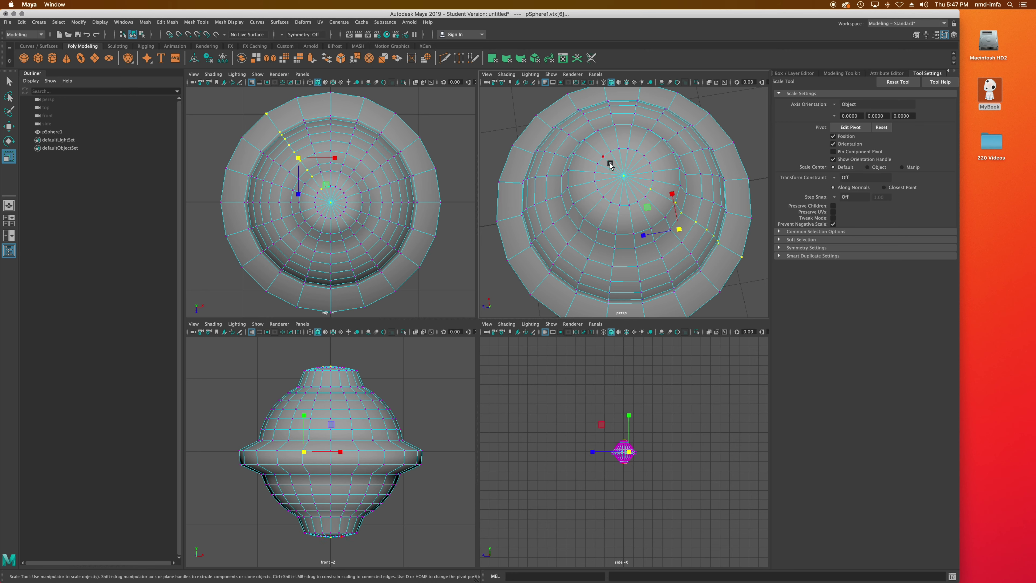
shift+click(603, 157)
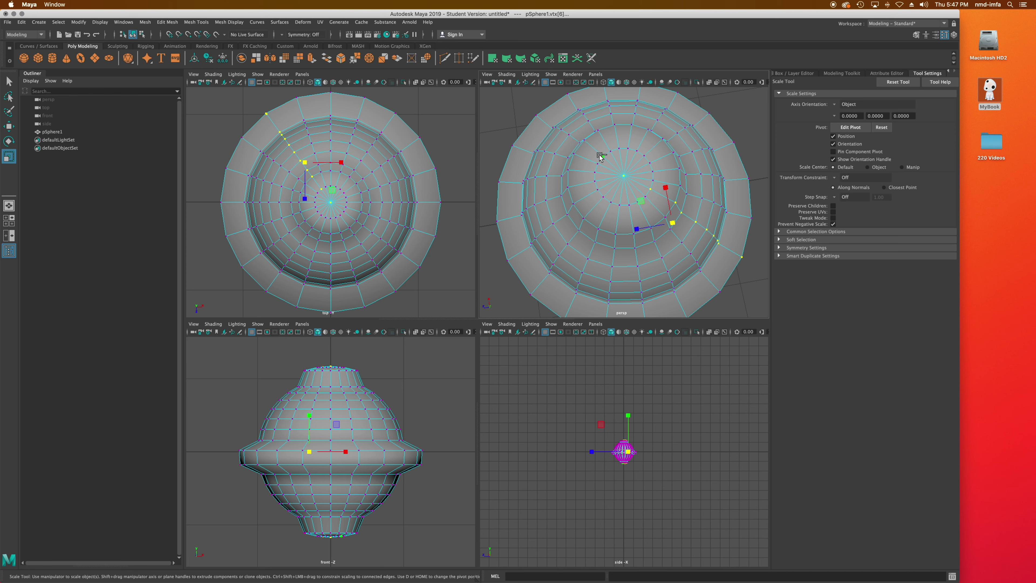
shift+double_click(585, 141)
alt+drag(746, 212, 698, 209)
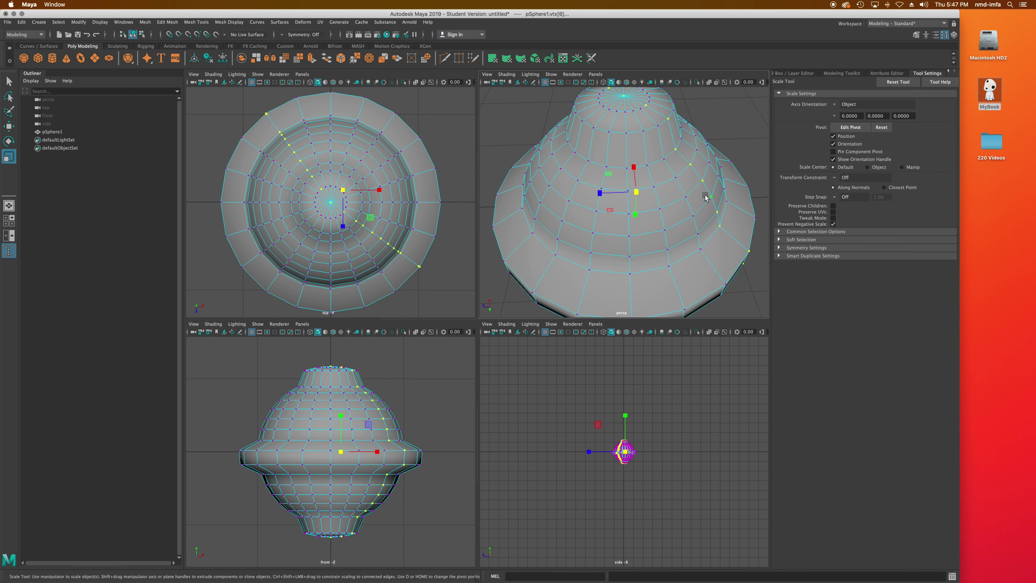
Scale the two selected vertical vertex loops outward uniformly so they form a raised ridge around the model.
drag(640, 192, 658, 173)
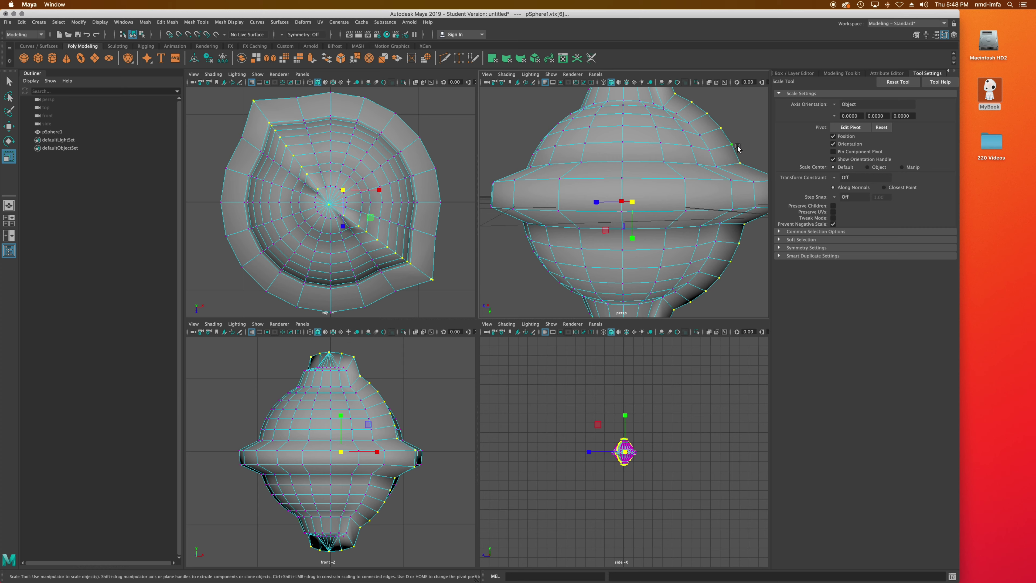
scroll(587, 174, down, 3)
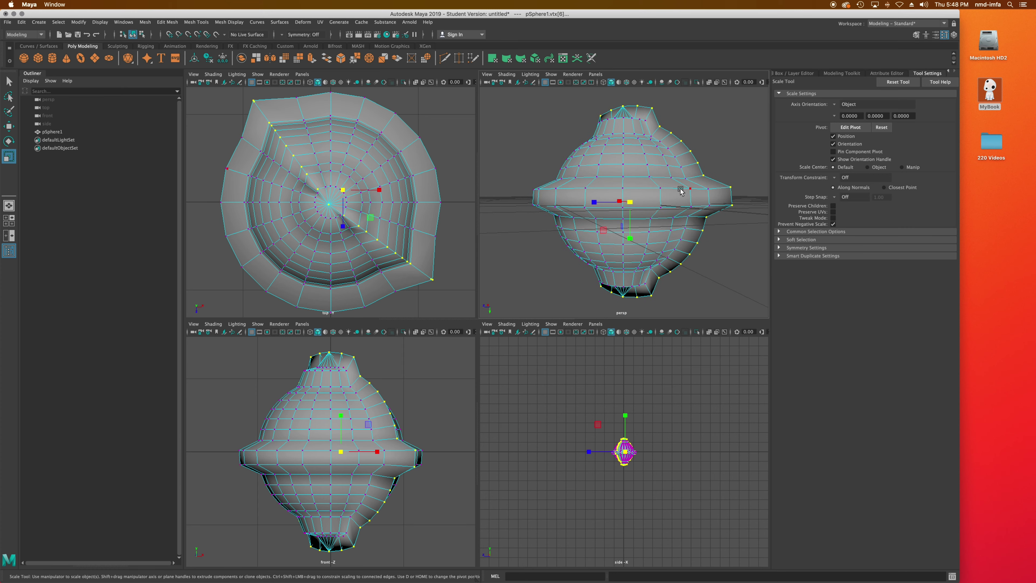
alt+drag(681, 190, 706, 162)
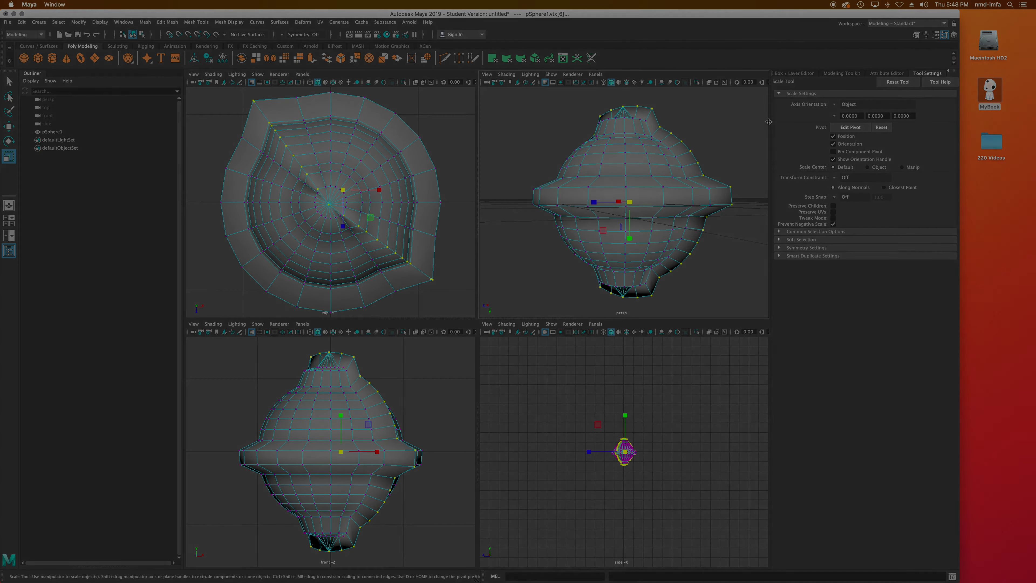